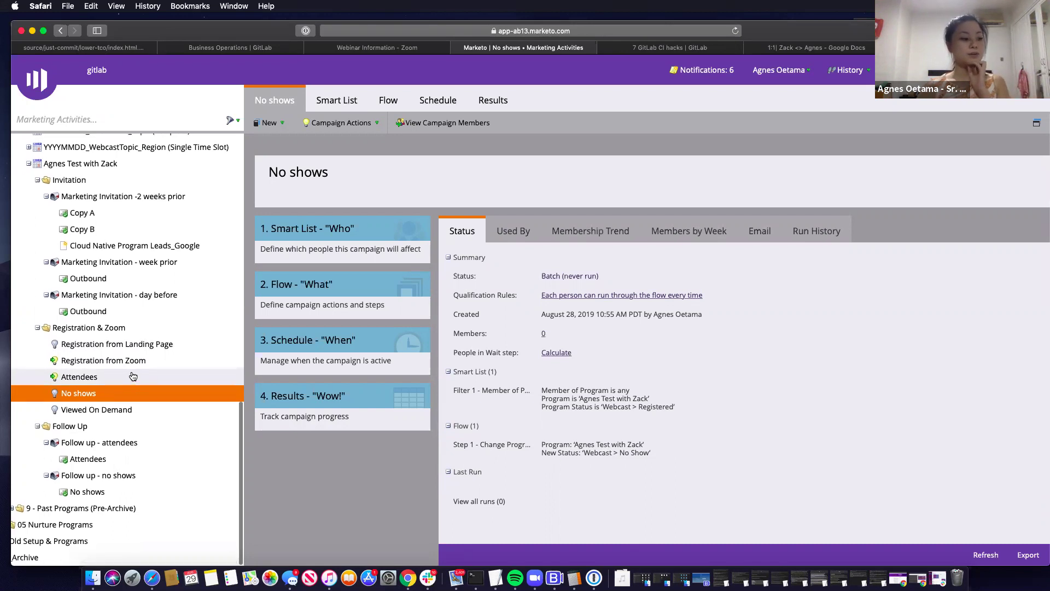
Examine the No shows campaign's smart list, flow and schedule, and compare its flow with the Attendees campaign's flow
left_click(344, 102)
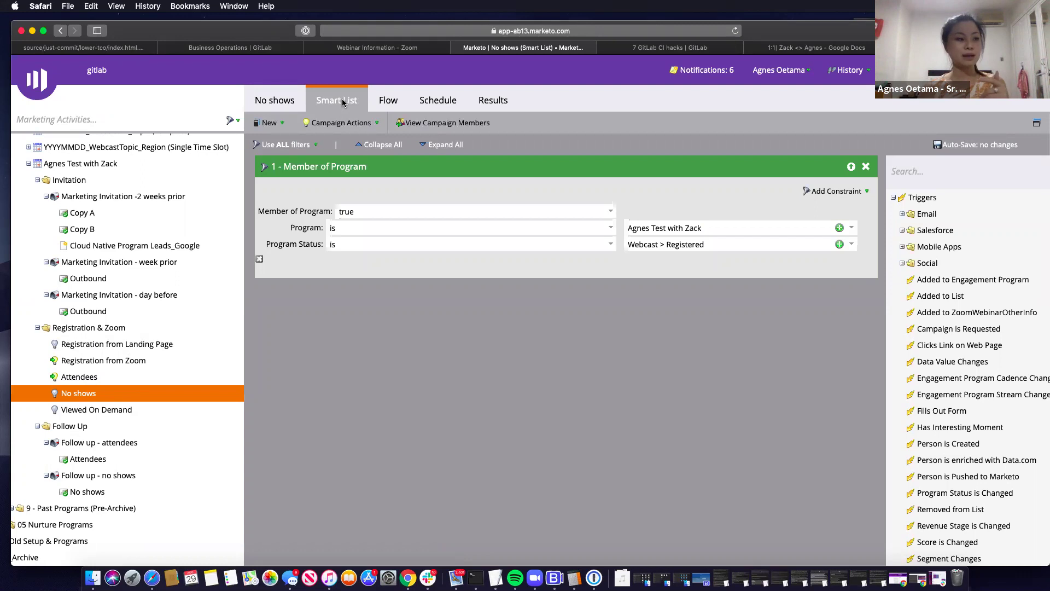
left_click(285, 100)
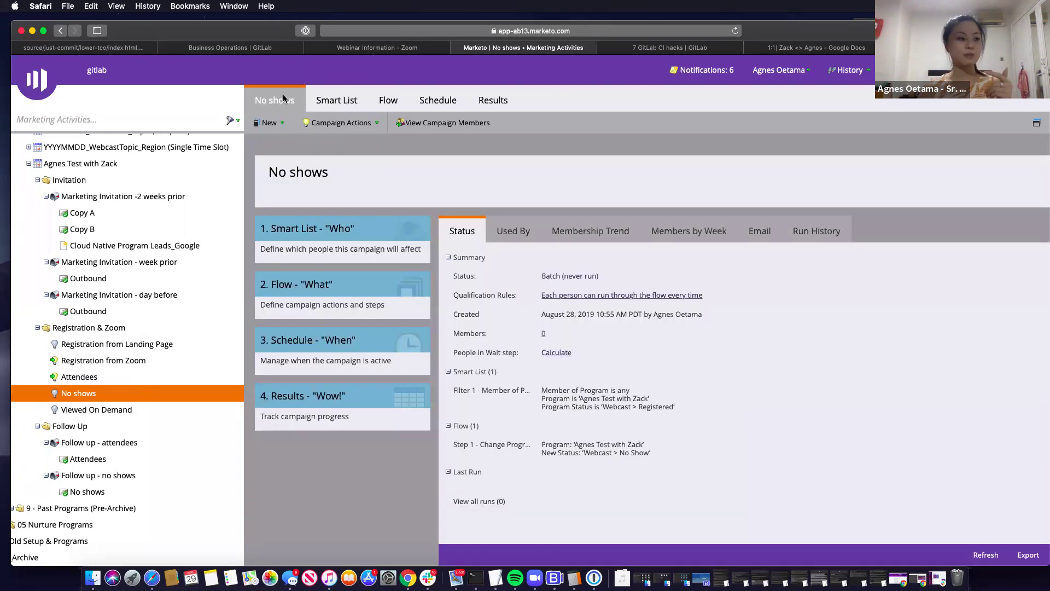
left_click(353, 102)
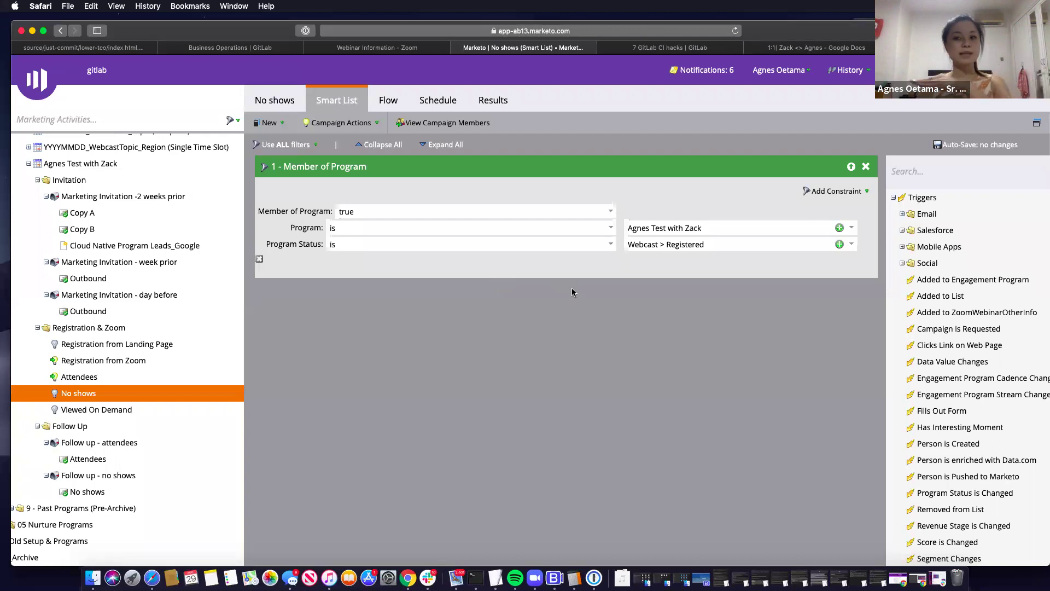
left_click(383, 97)
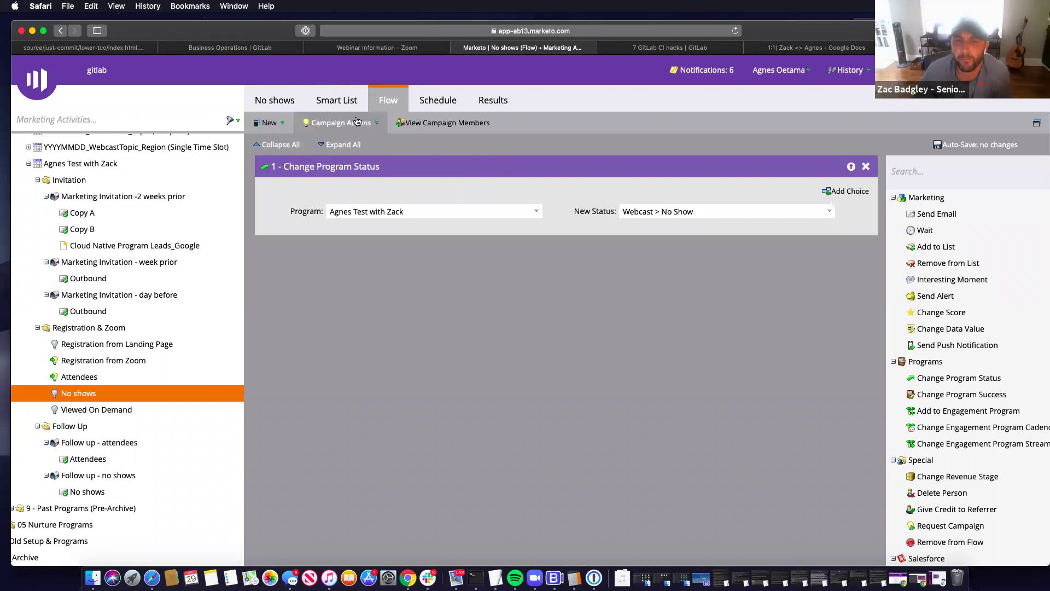
left_click(327, 97)
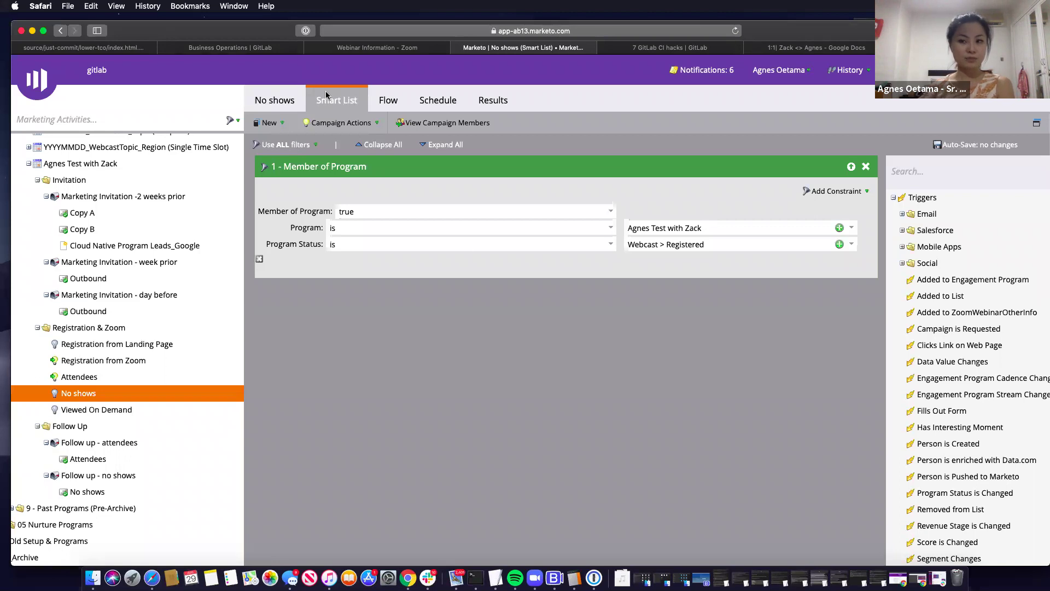
left_click(155, 383)
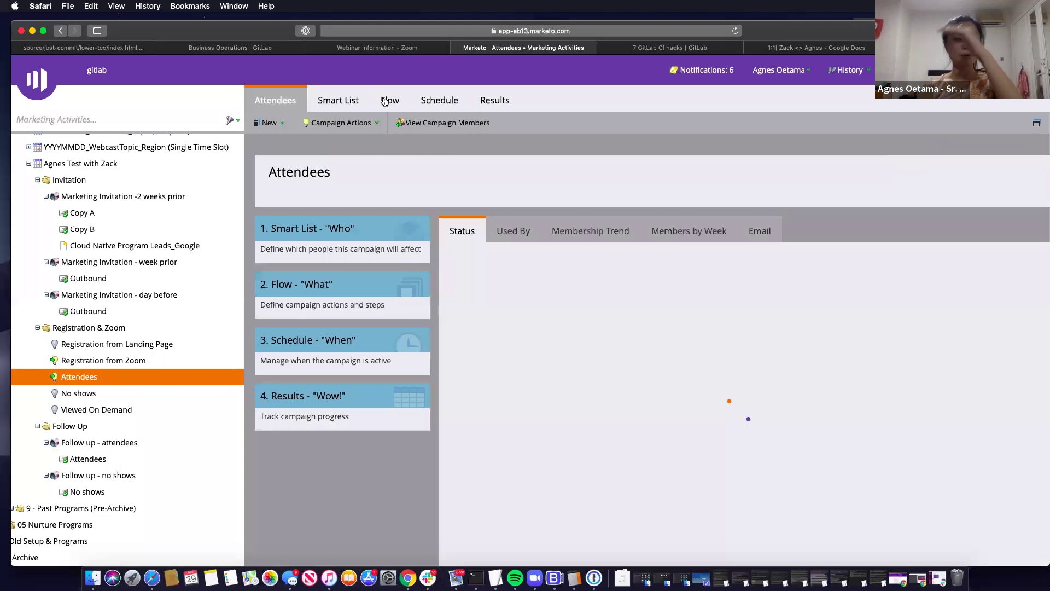
left_click(388, 101)
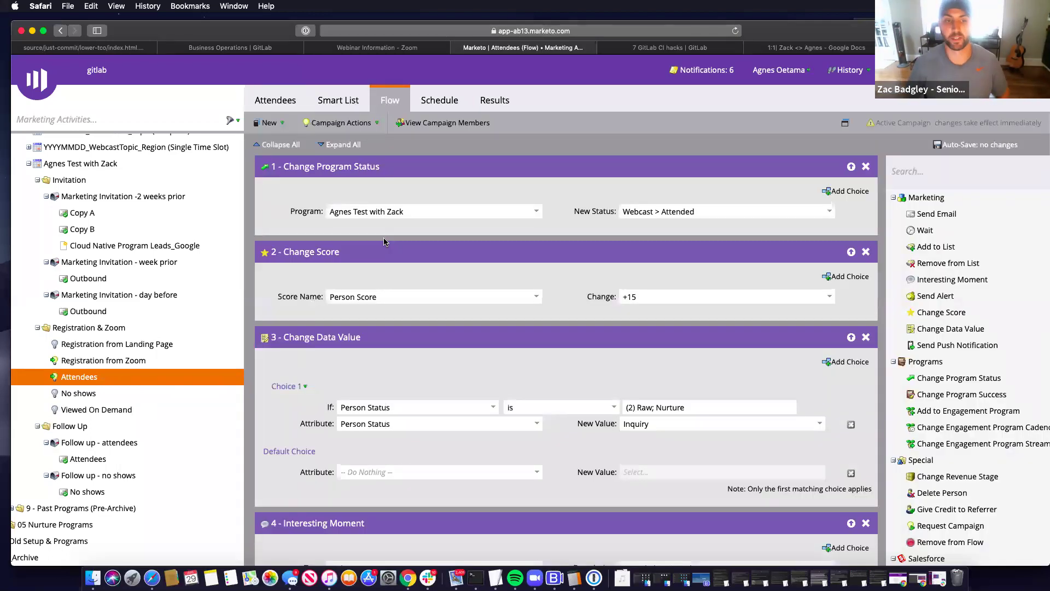
left_click(64, 401)
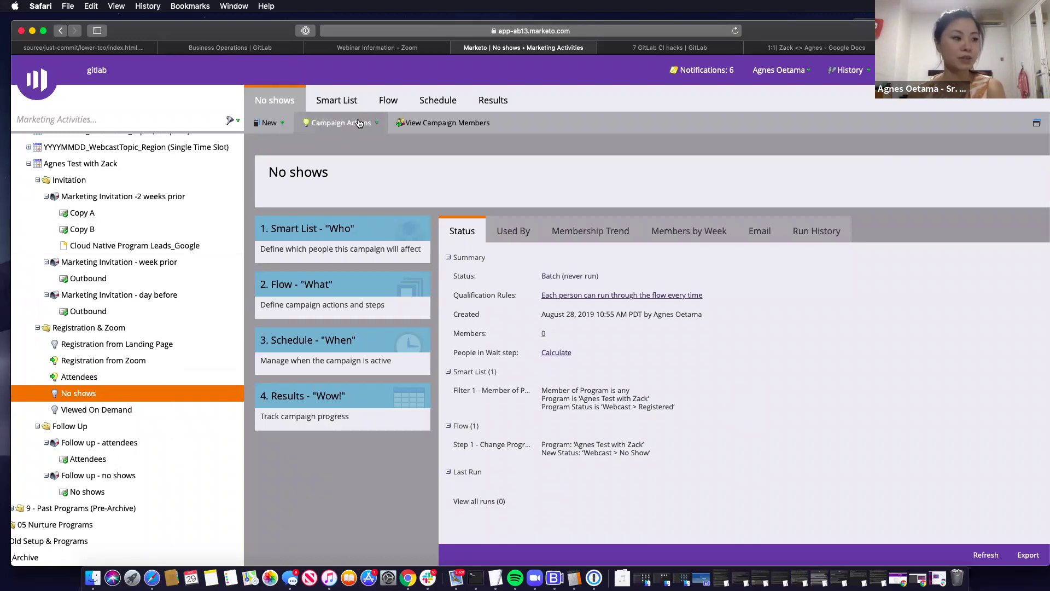
left_click(435, 109)
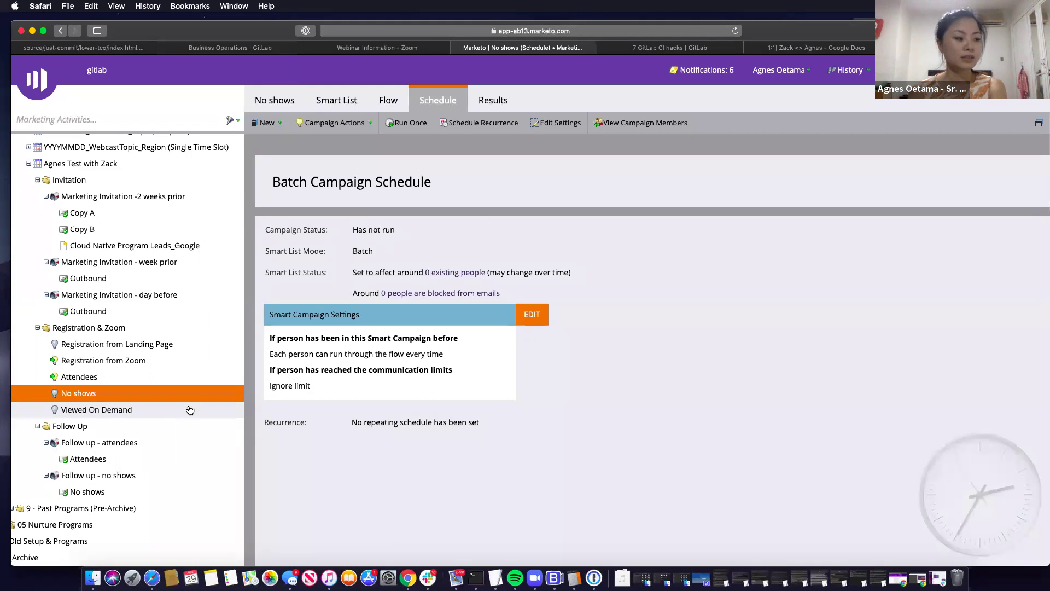
Deactivate the triggered campaign Registration from Zoom in the Registration & Zoom folder
left_click(176, 362)
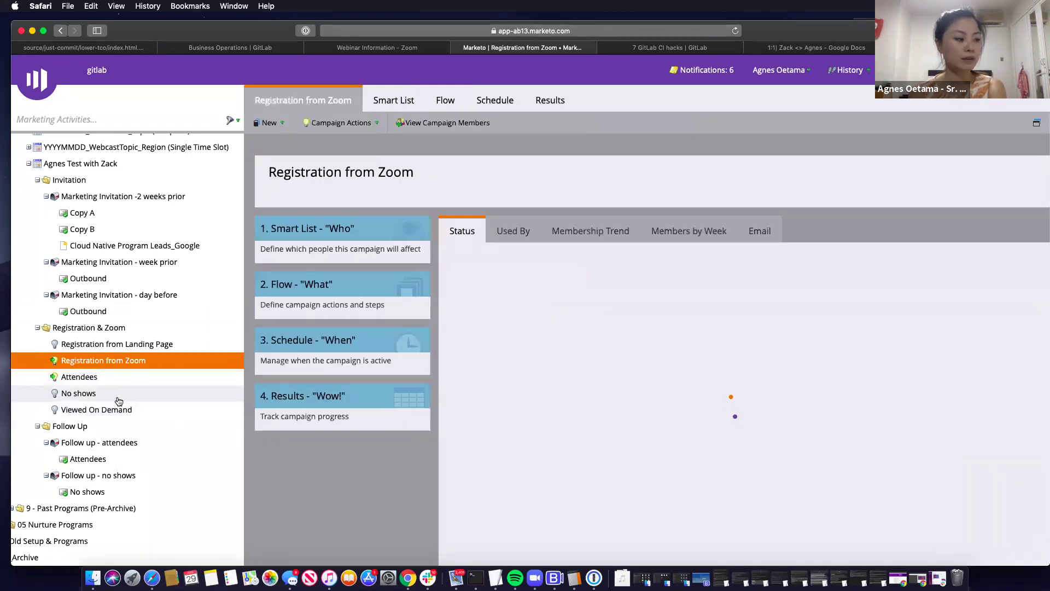
left_click(494, 98)
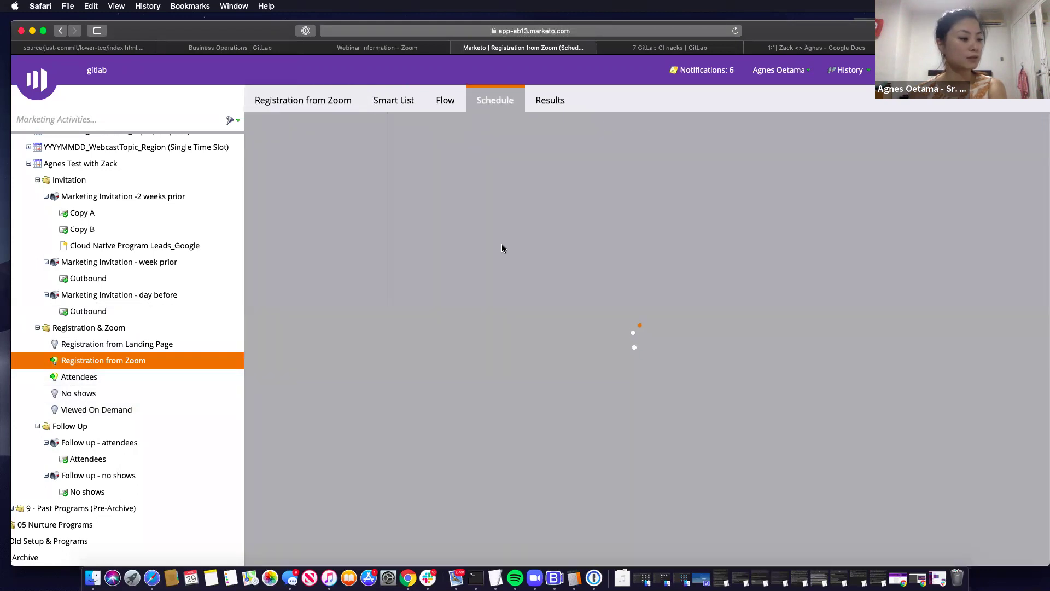
left_click(384, 403)
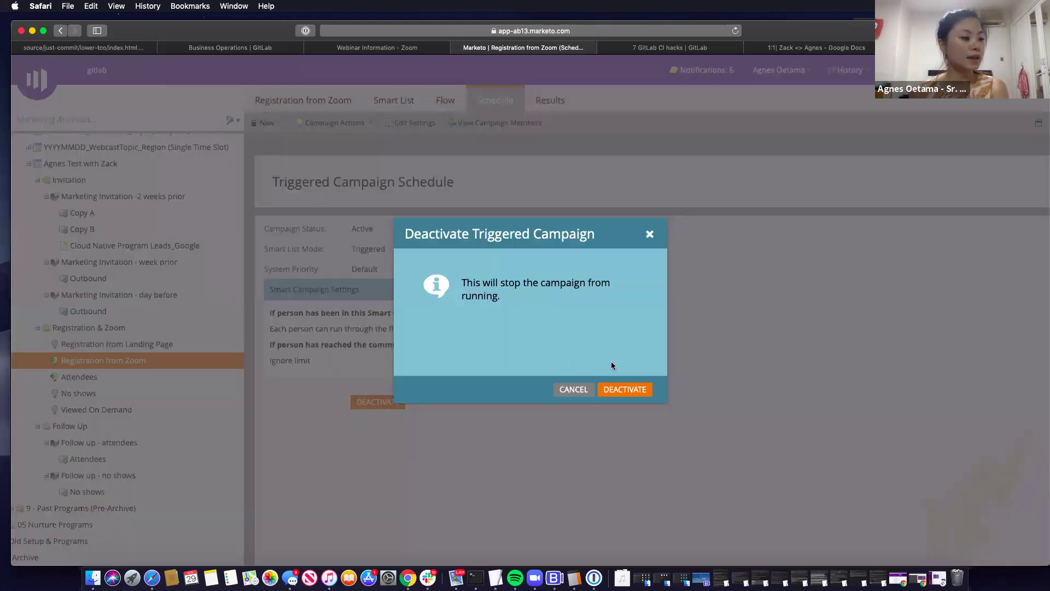
left_click(623, 388)
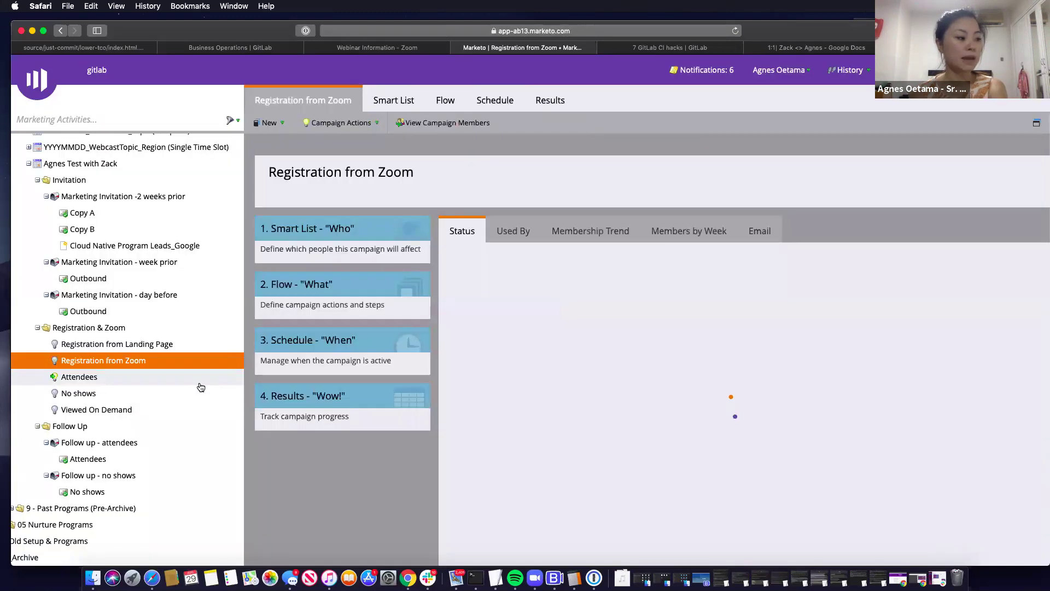
Deactivate the triggered Attendees campaign in the Registration & Zoom folder
left_click(198, 378)
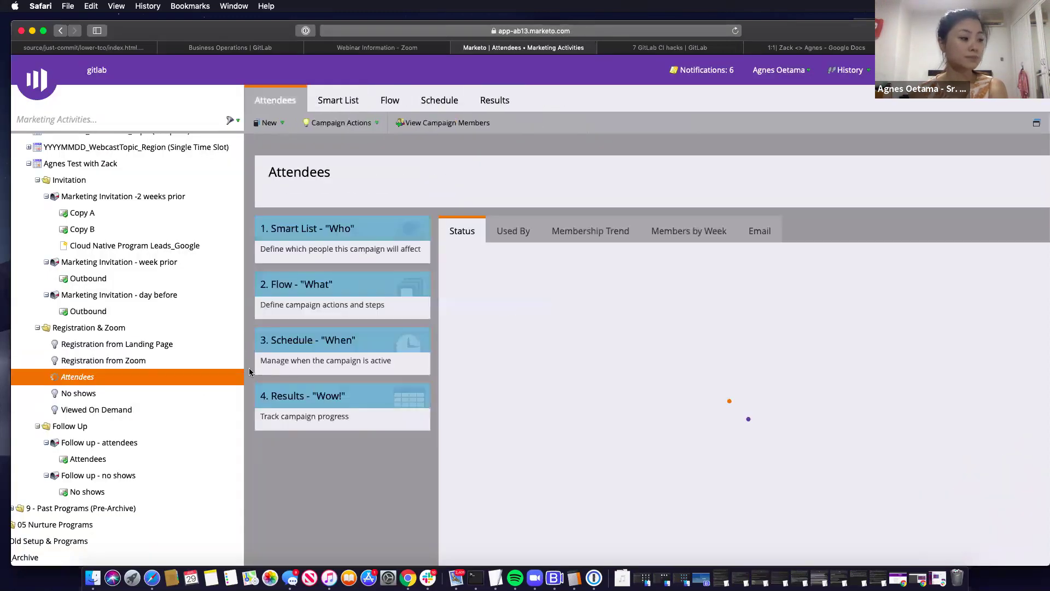
left_click(307, 350)
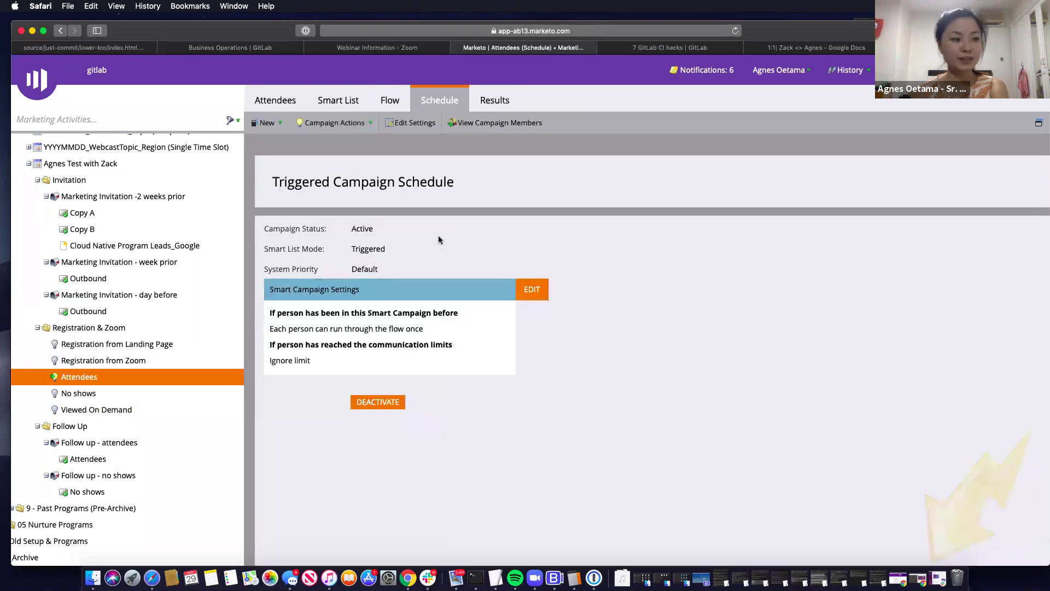
left_click(378, 403)
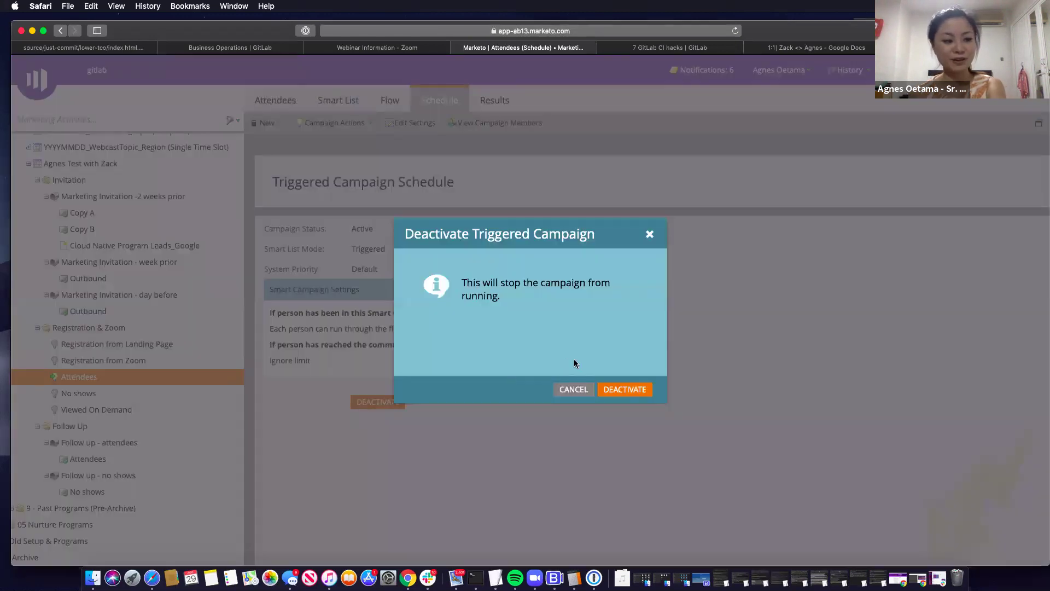
left_click(616, 393)
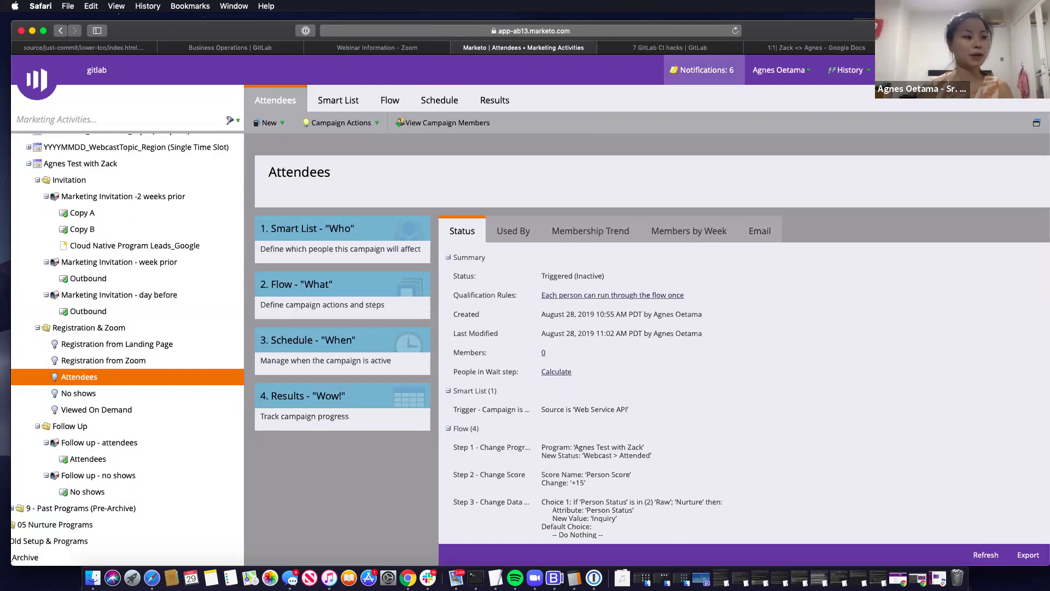
Open YouTube in a new browser tab and bring up its video upload page
key("super+t")
type("yu")
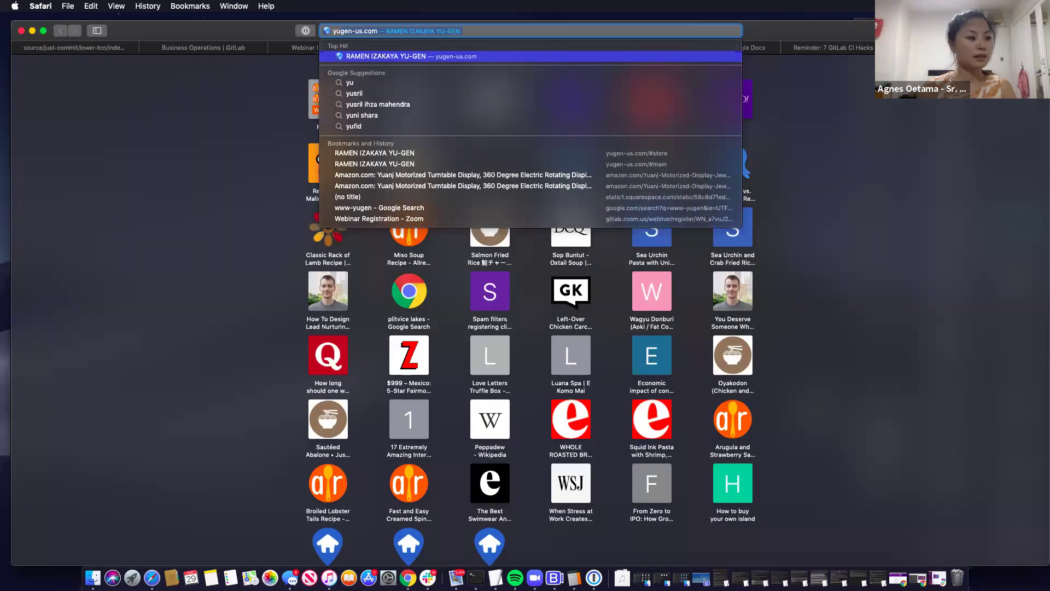
key("BackSpace")
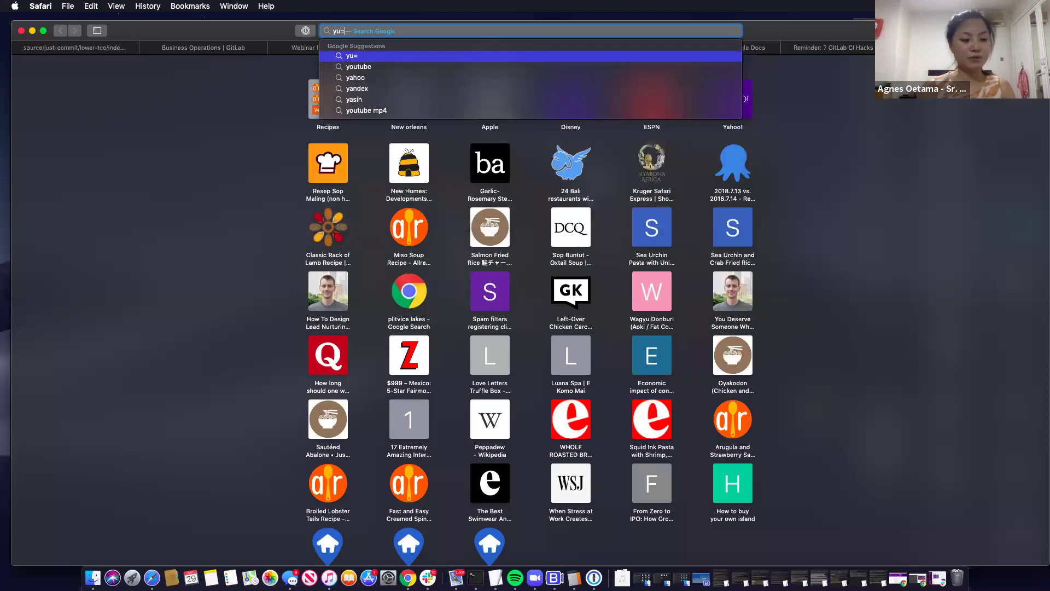
key("BackSpace")
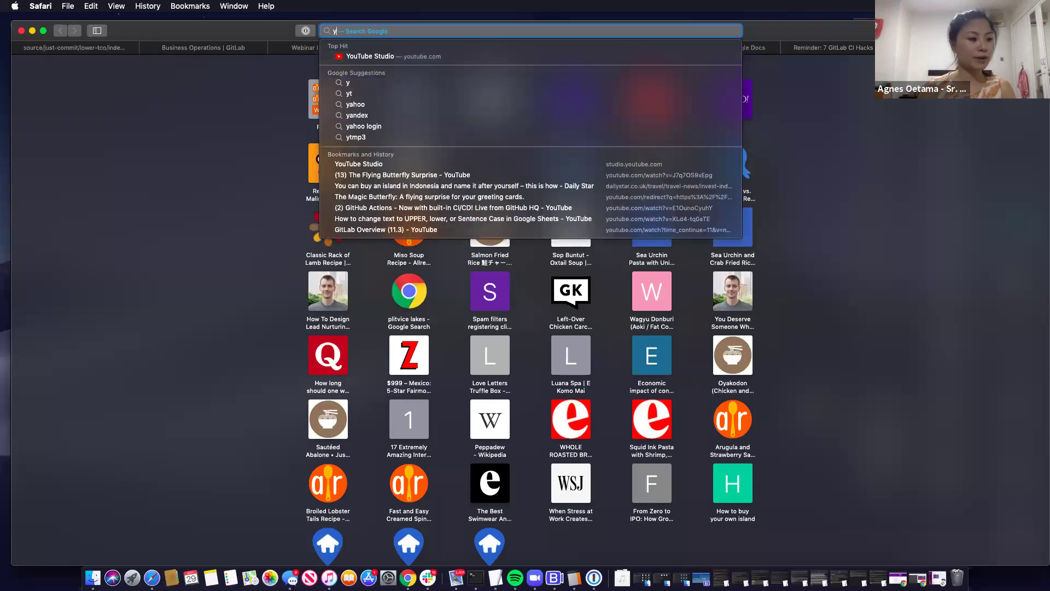
left_click(607, 61)
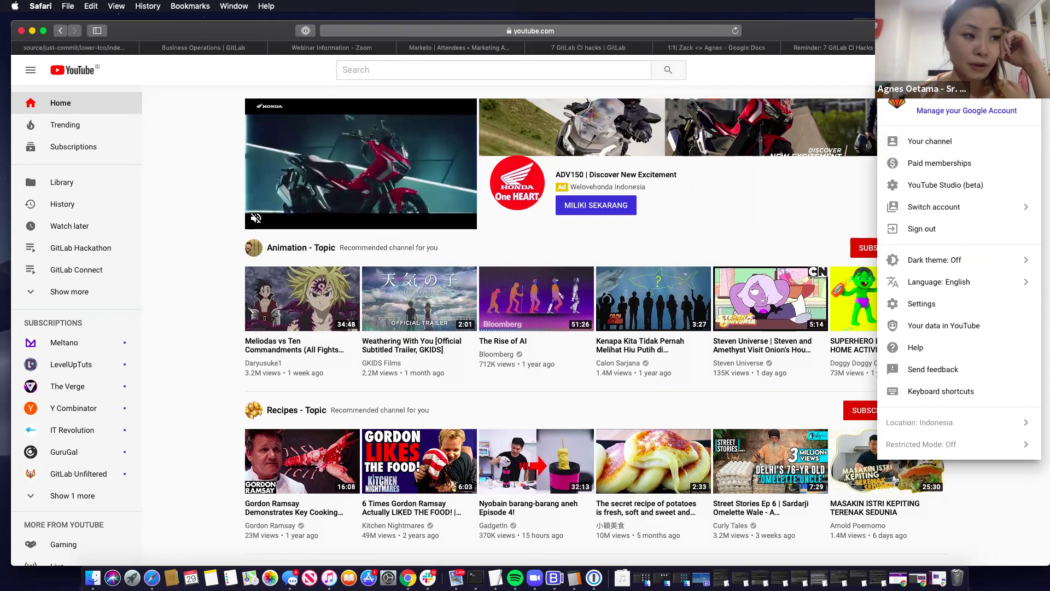
key("Escape")
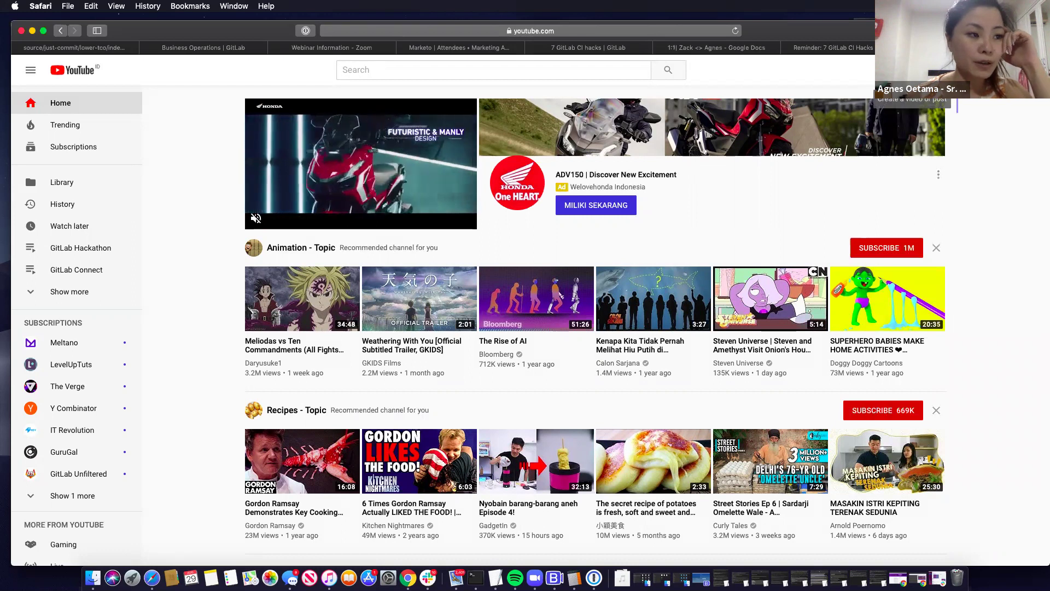
left_click(912, 69)
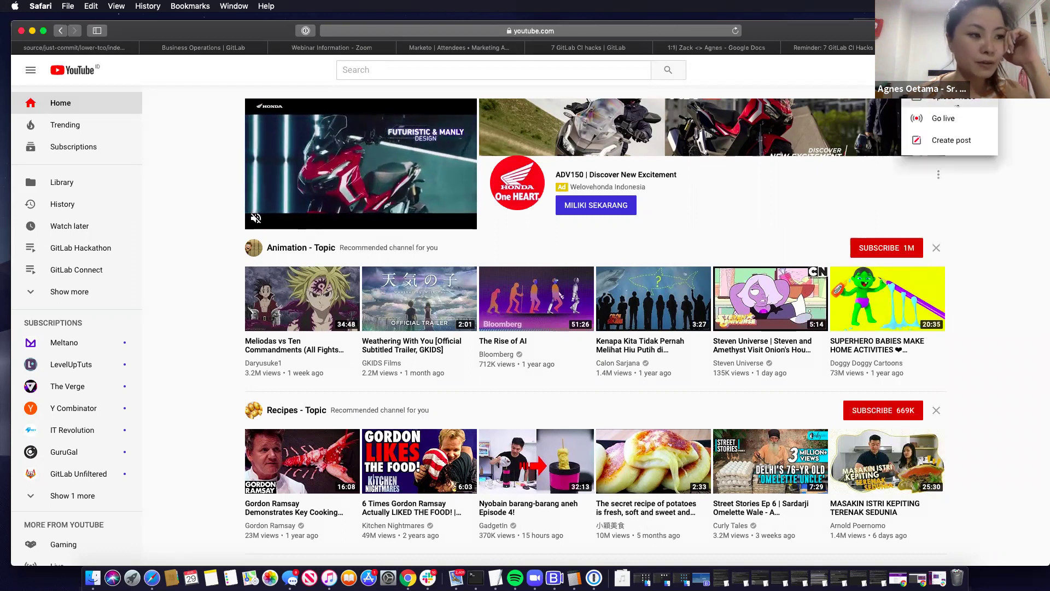
left_click(956, 101)
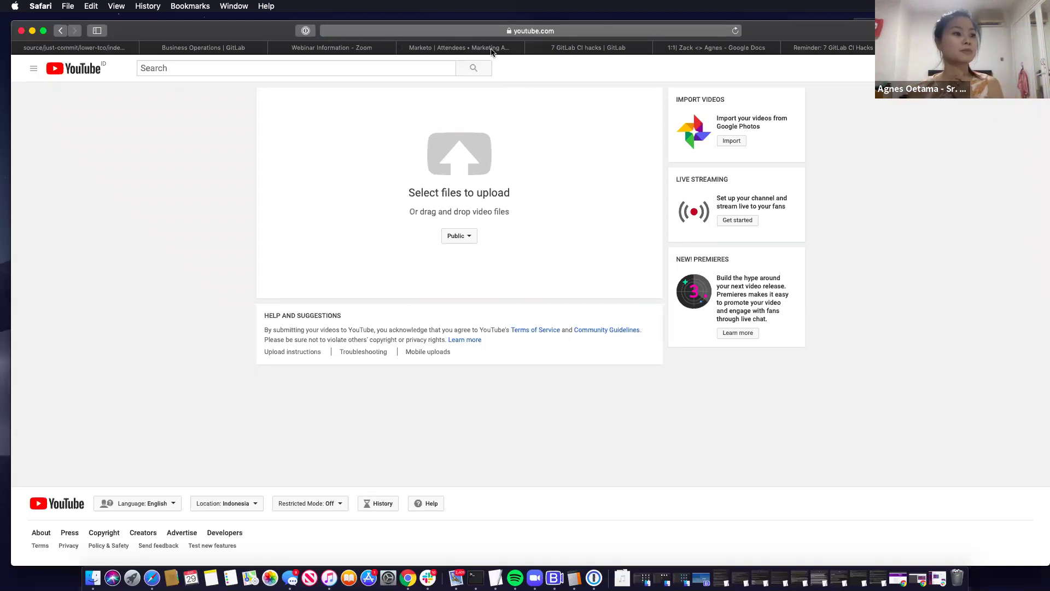
Switch to Zoom and recover all deleted GitLab Heroes program kick off recording files from the cloud recordings trash
left_click(339, 49)
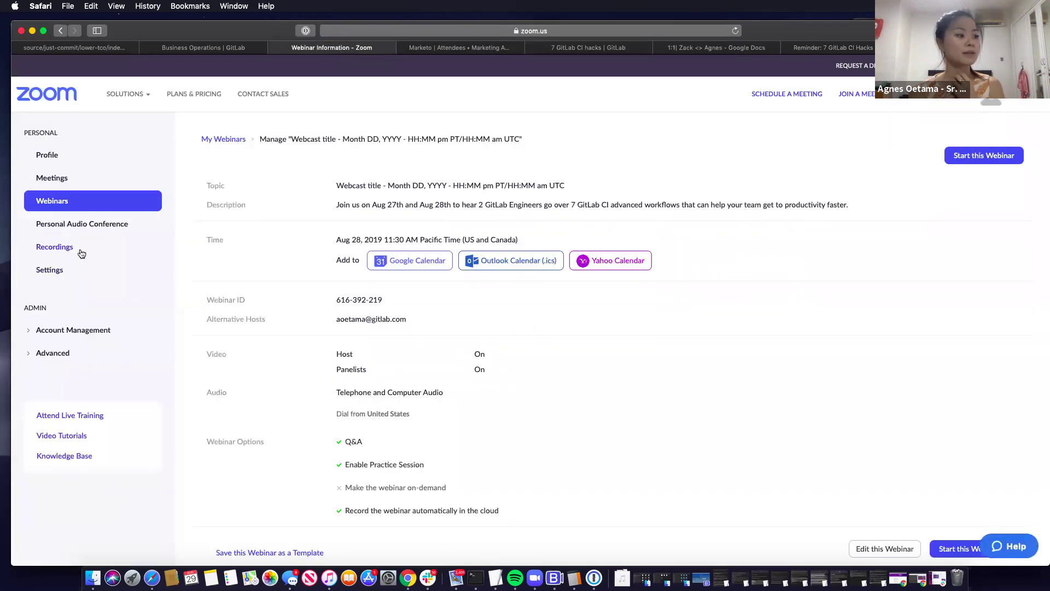
left_click(80, 249)
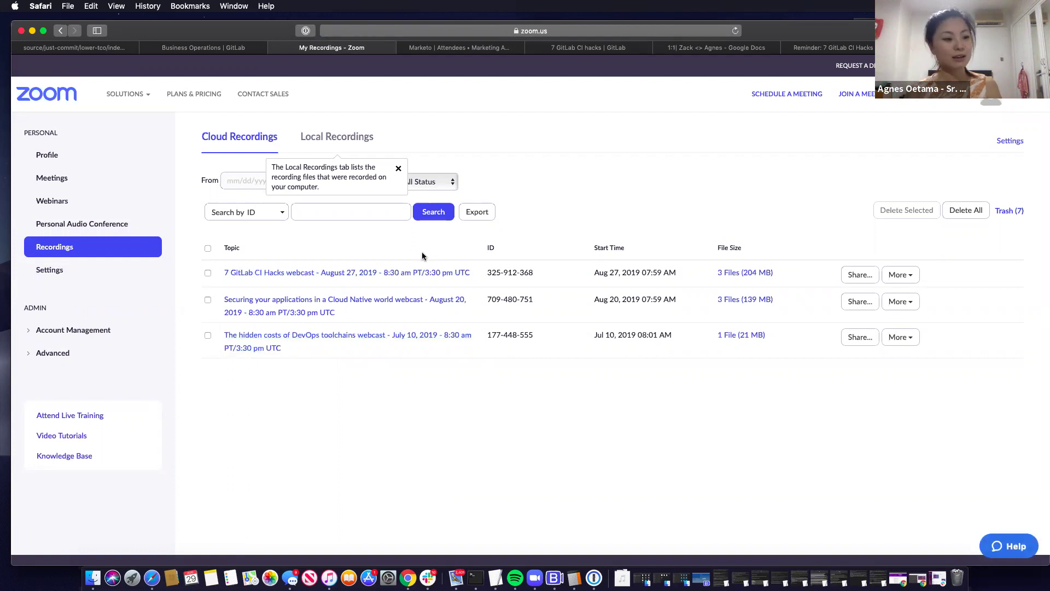
left_click(1017, 215)
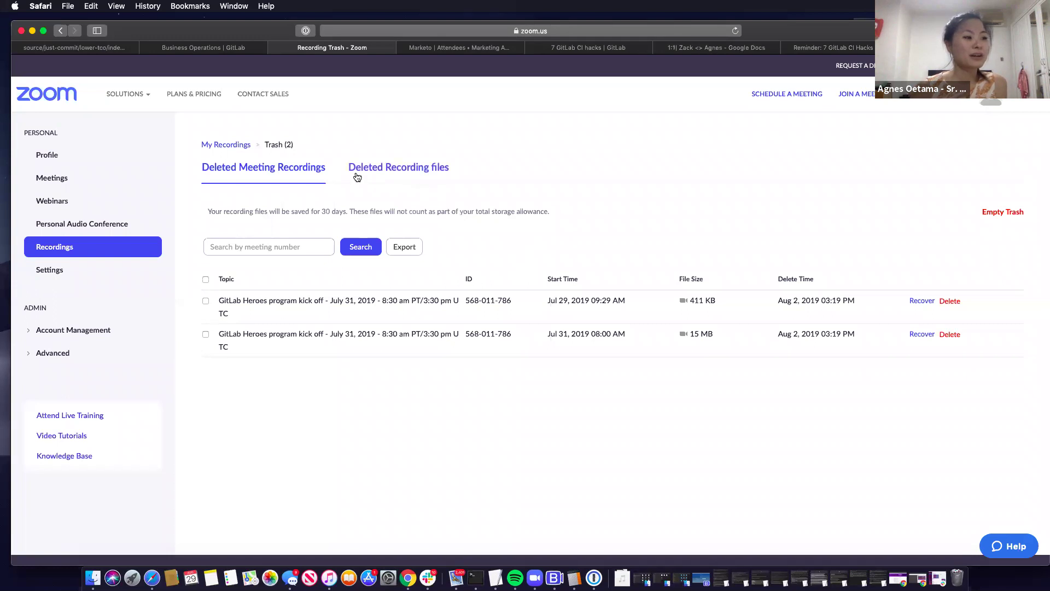
left_click(408, 170)
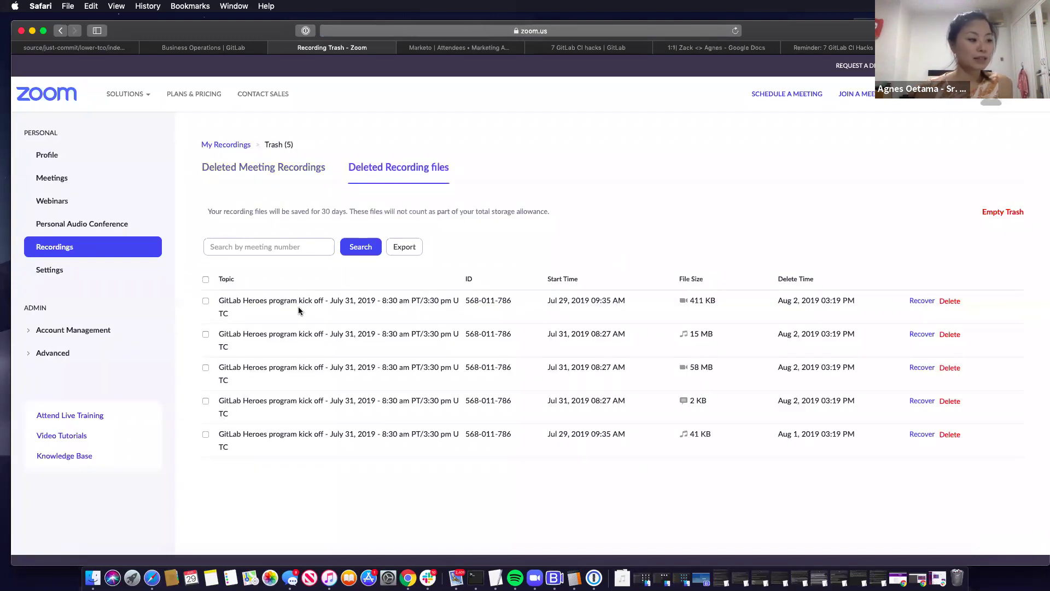
left_click(206, 279)
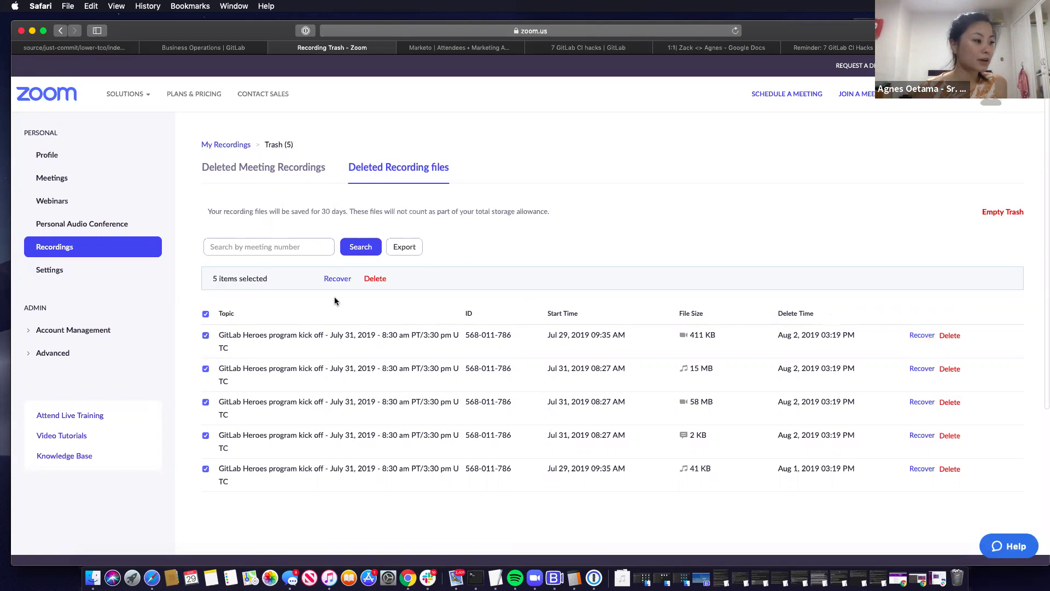
left_click(336, 280)
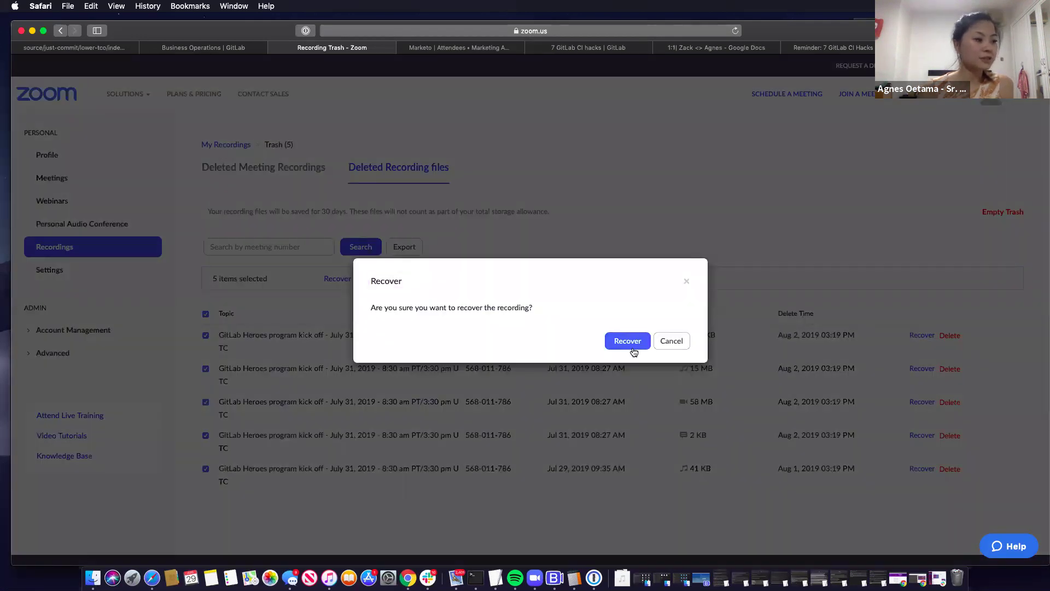
left_click(632, 346)
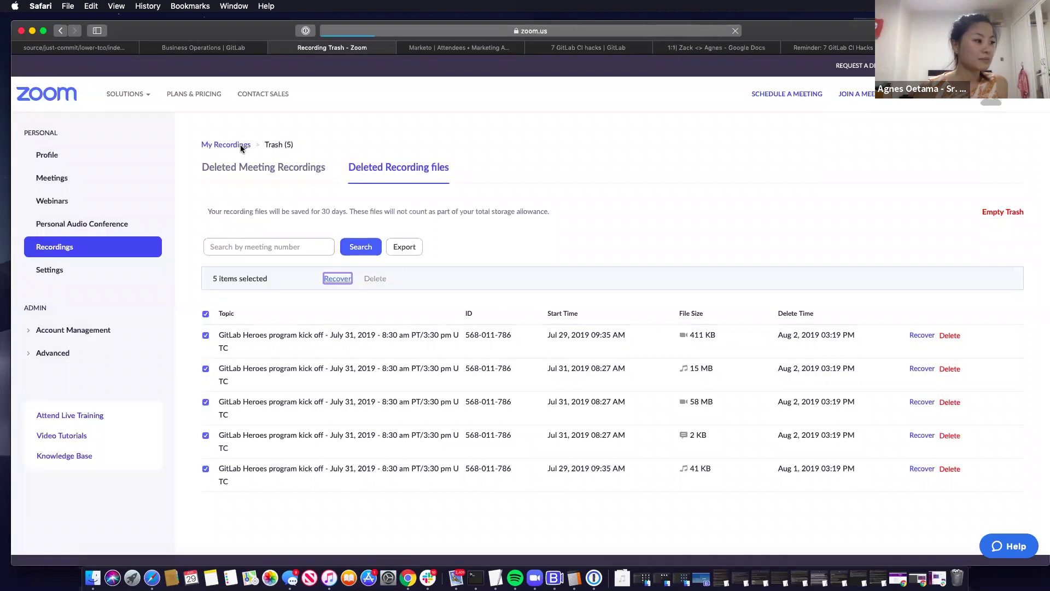
Download all four files of the GitLab Heroes program kick off cloud recording that started Jul 31, 2019 08:00 AM
left_click(243, 149)
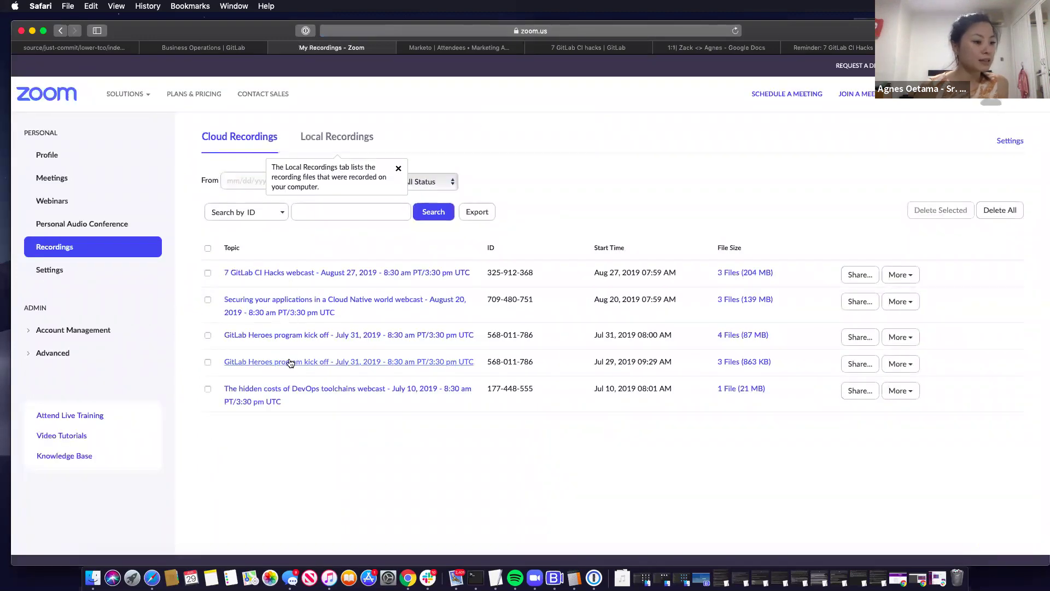
left_click(208, 335)
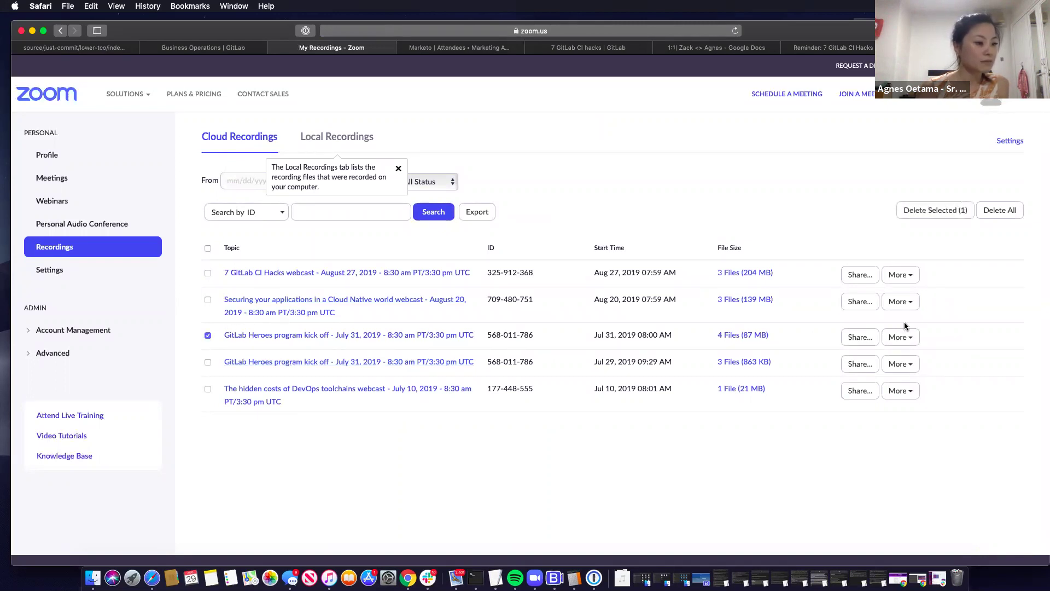
left_click(917, 338)
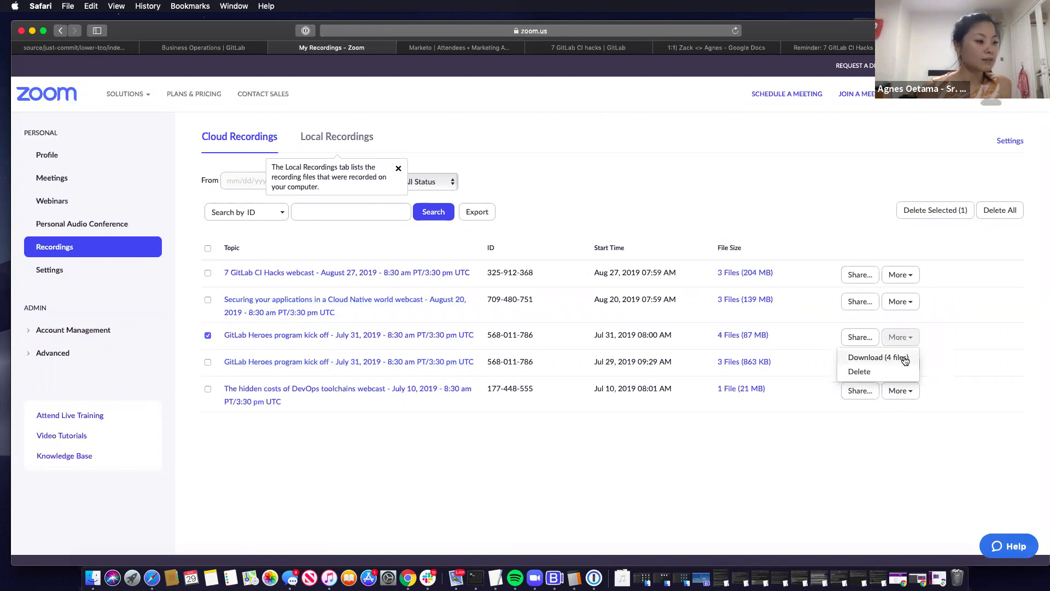
left_click(905, 359)
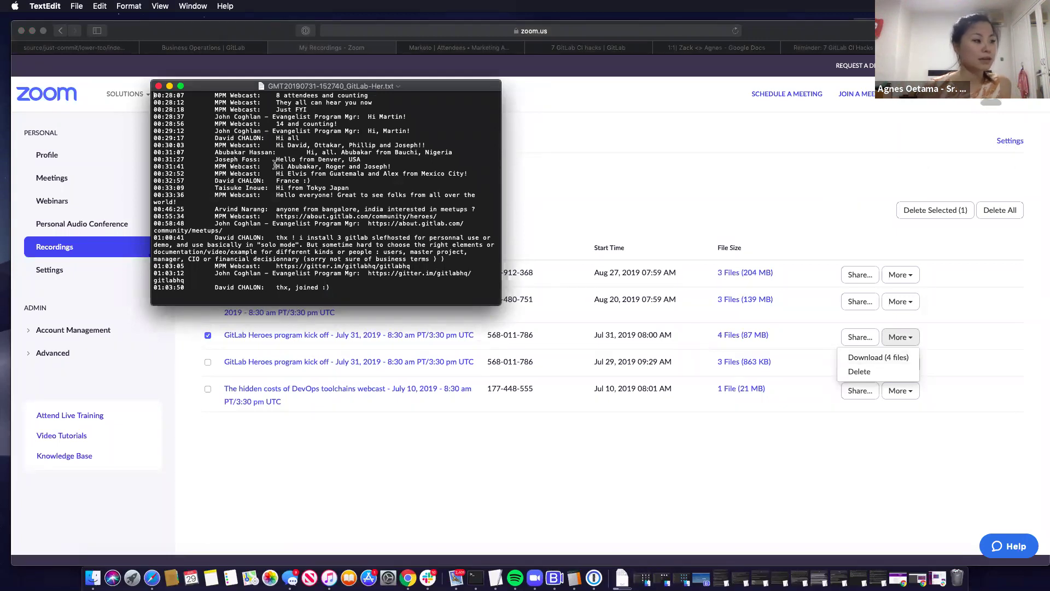
Minimize the chat transcript and close the untitled edited recording without saving it
left_click(169, 86)
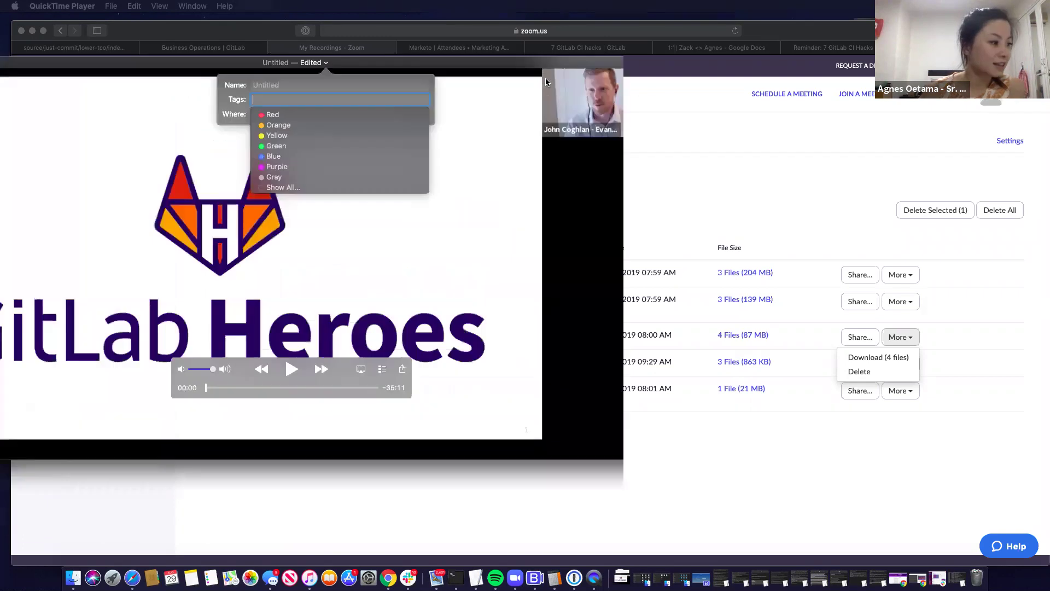
left_click_drag(341, 59, 660, 100)
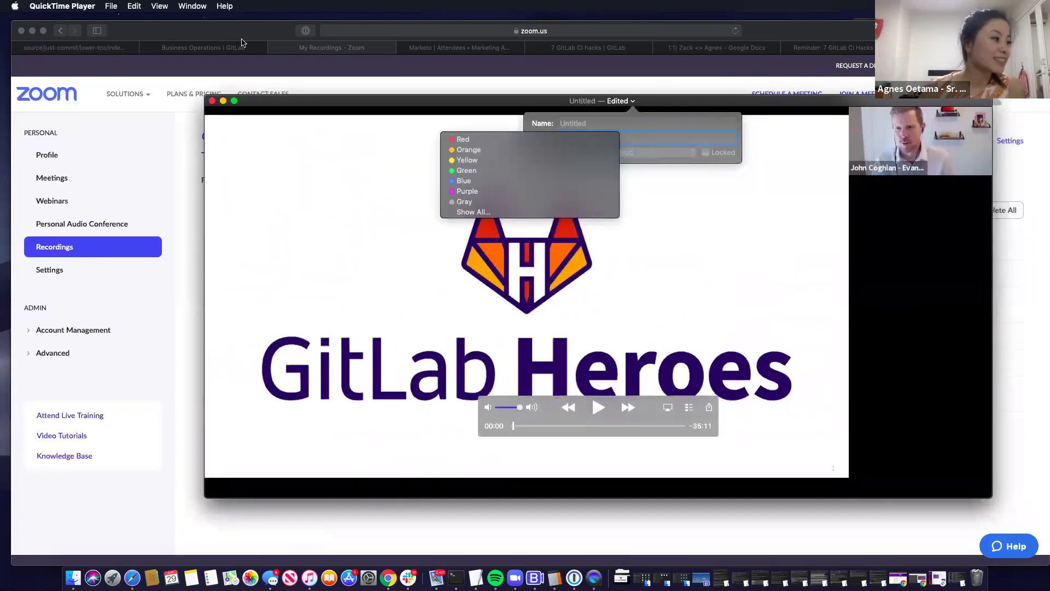
left_click(159, 7)
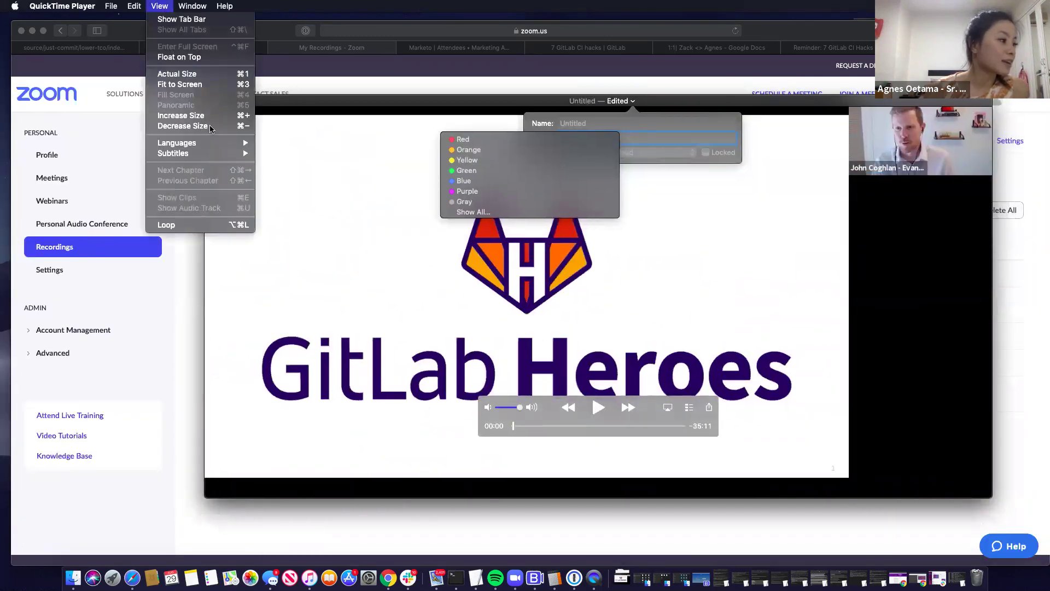
left_click(365, 177)
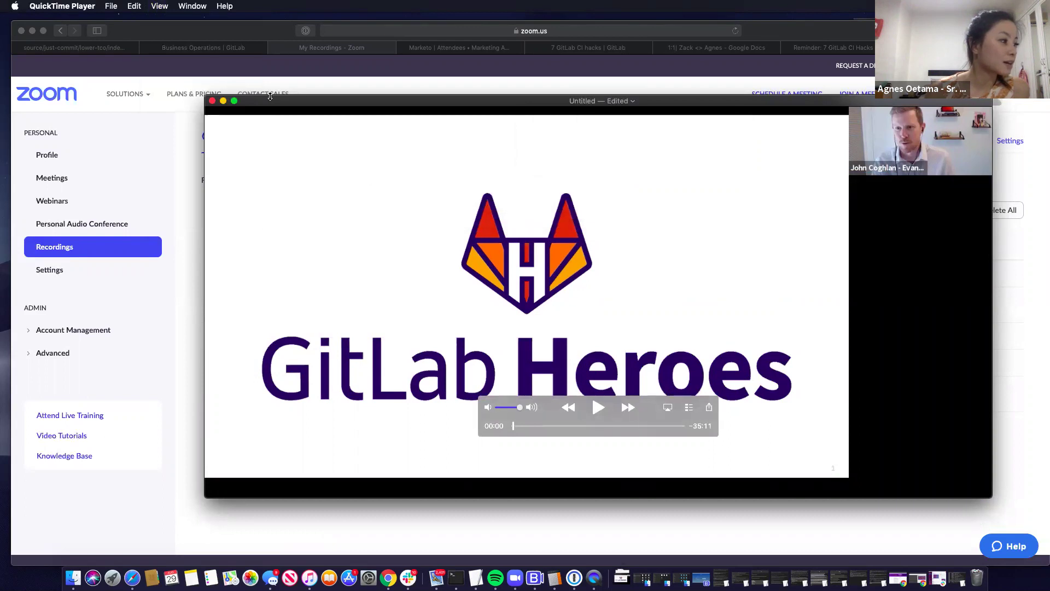
left_click(212, 101)
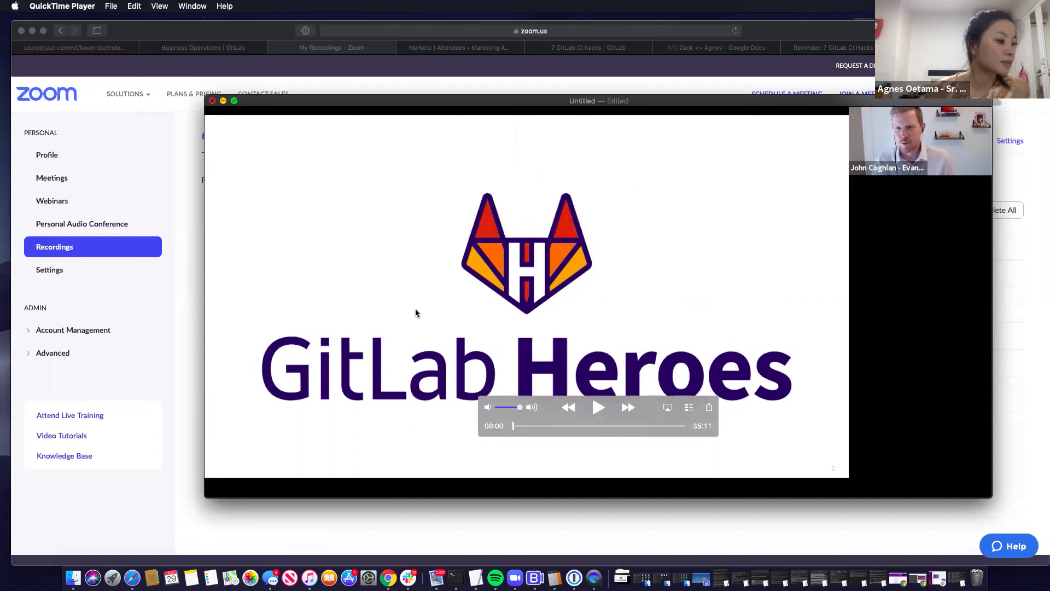
left_click(510, 229)
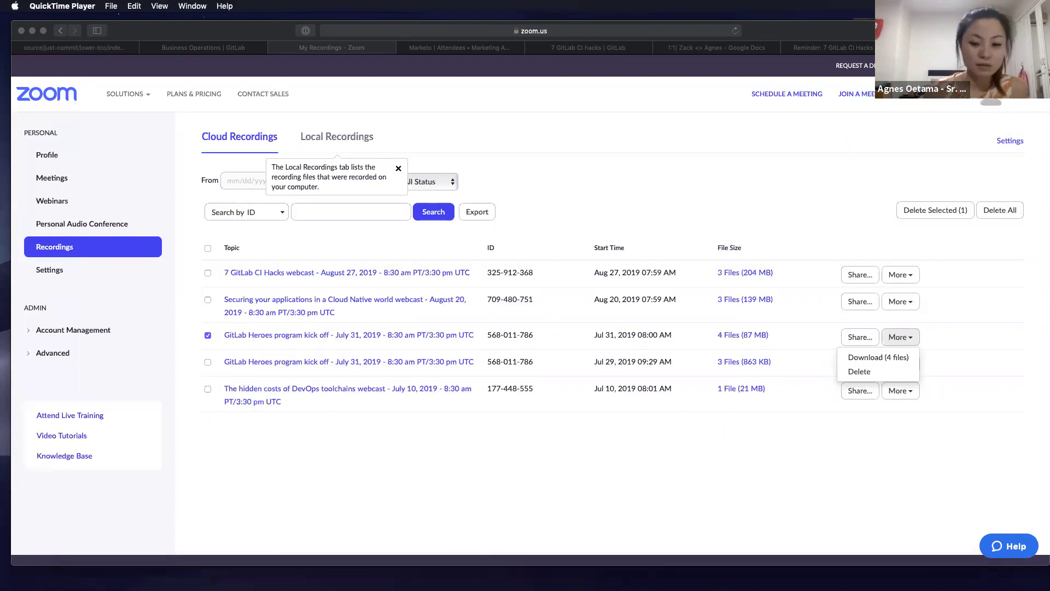
mouse_move(93, 581)
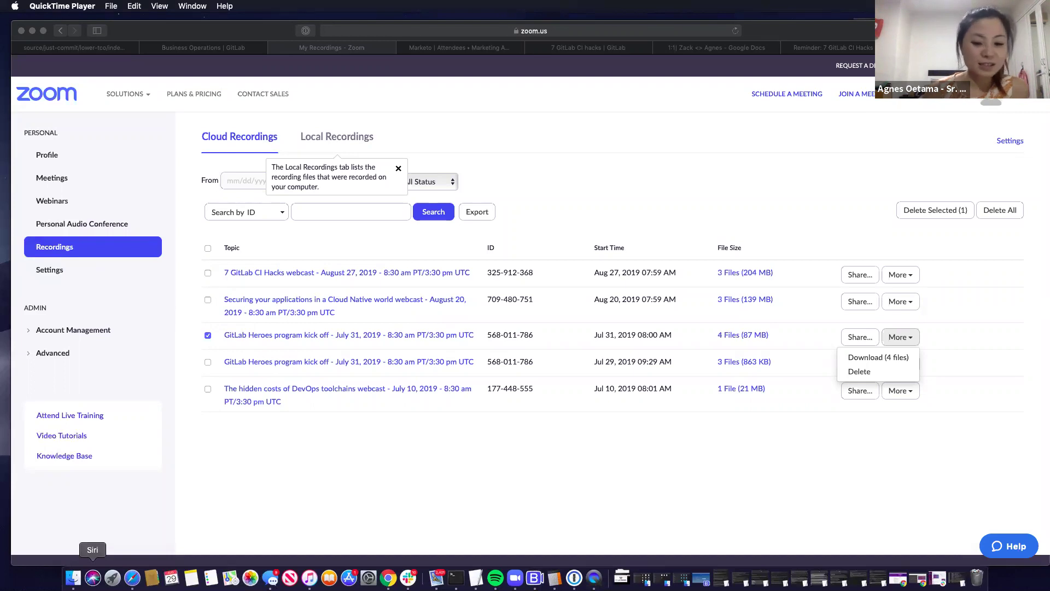
left_click(622, 578)
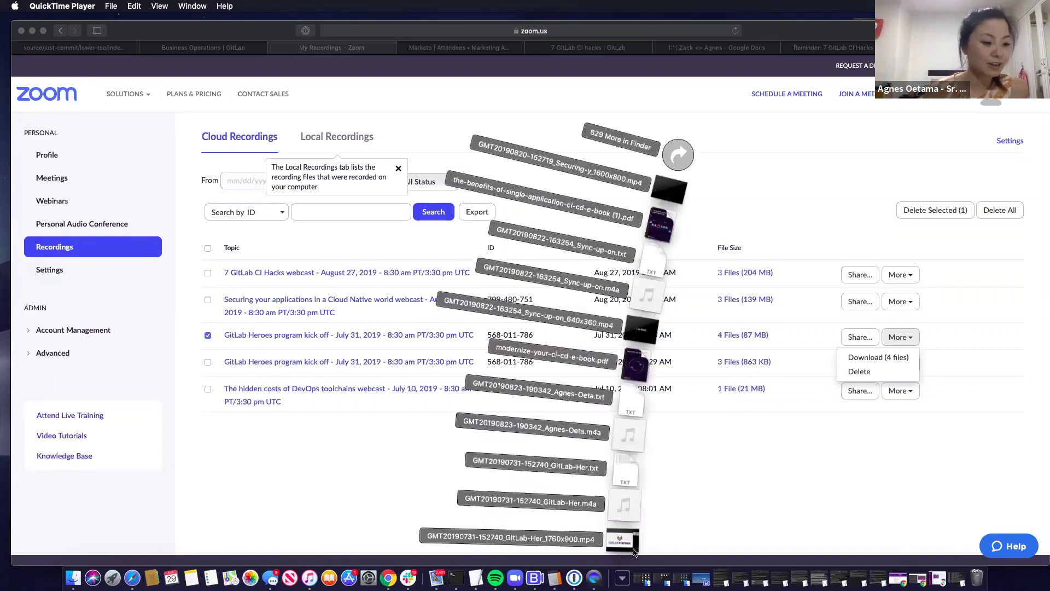
left_click(624, 541)
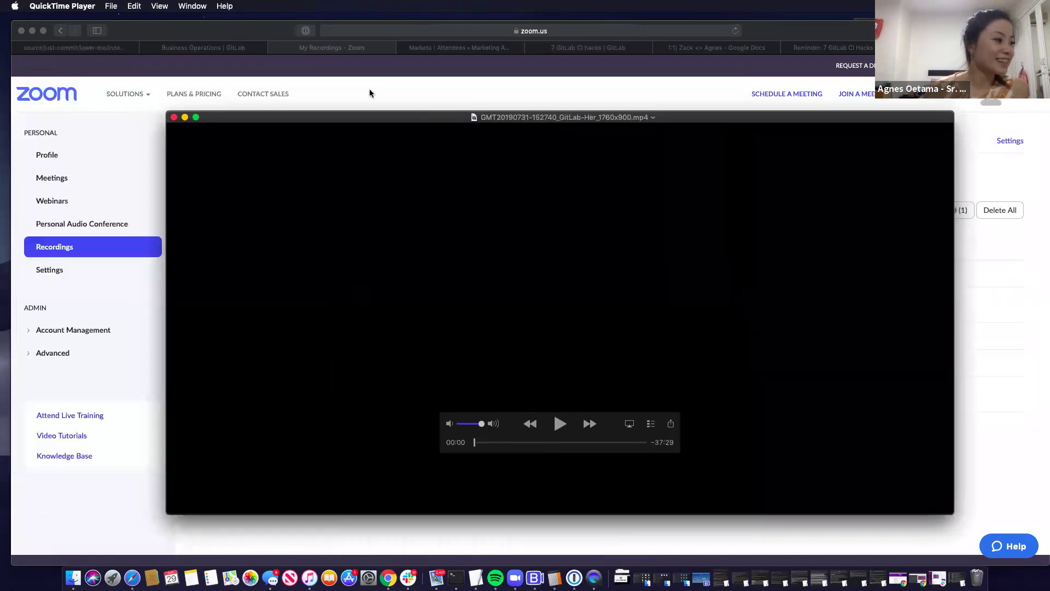
Trim the black opening off the recording so it starts on the GitLab Heroes title slide and runs about 35:05
left_click(165, 8)
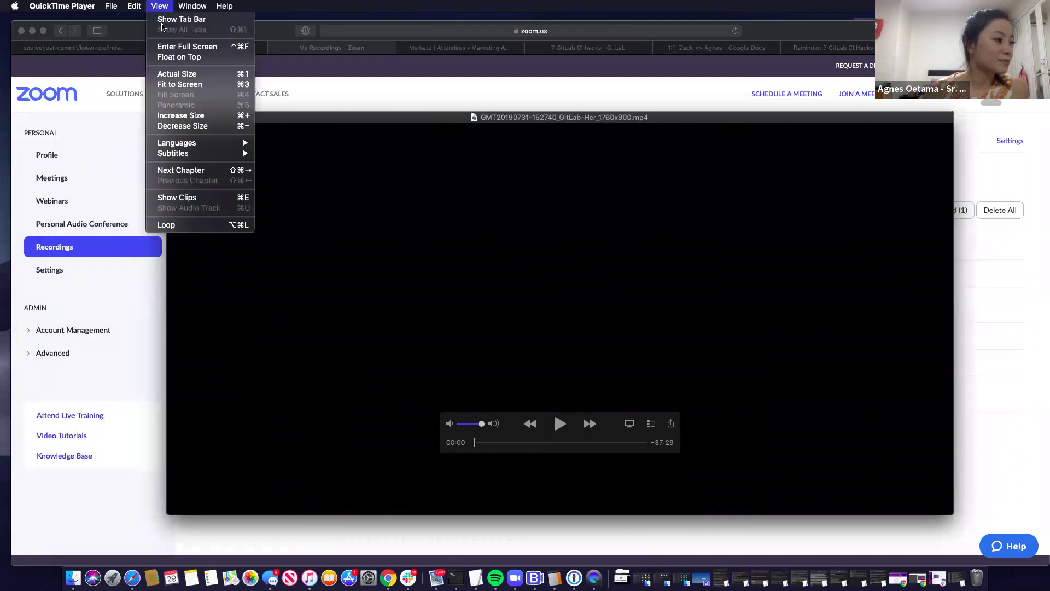
mouse_move(131, 6)
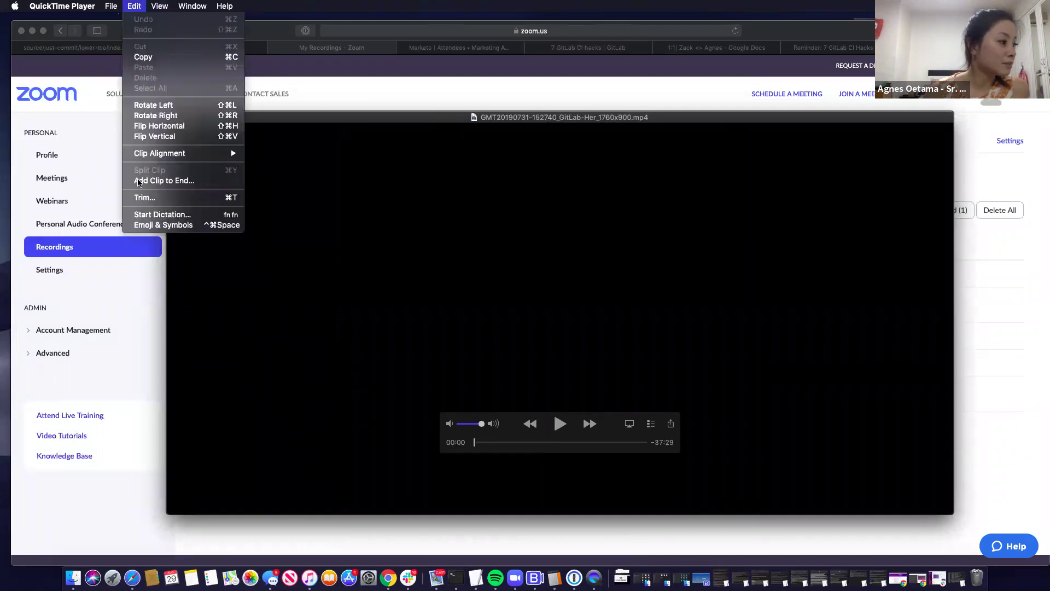
left_click(144, 197)
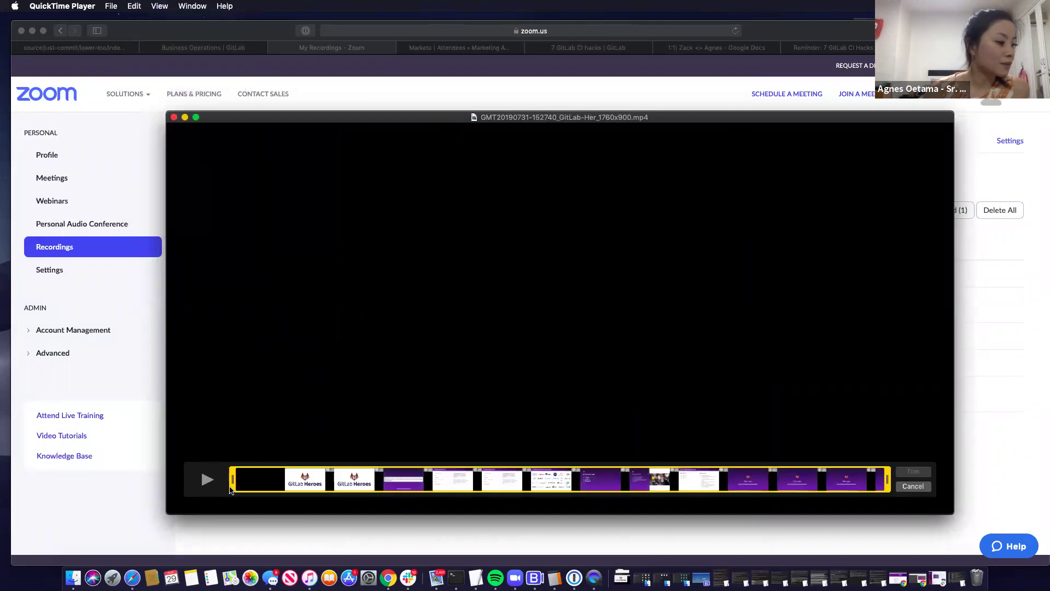
left_click_drag(236, 486, 275, 486)
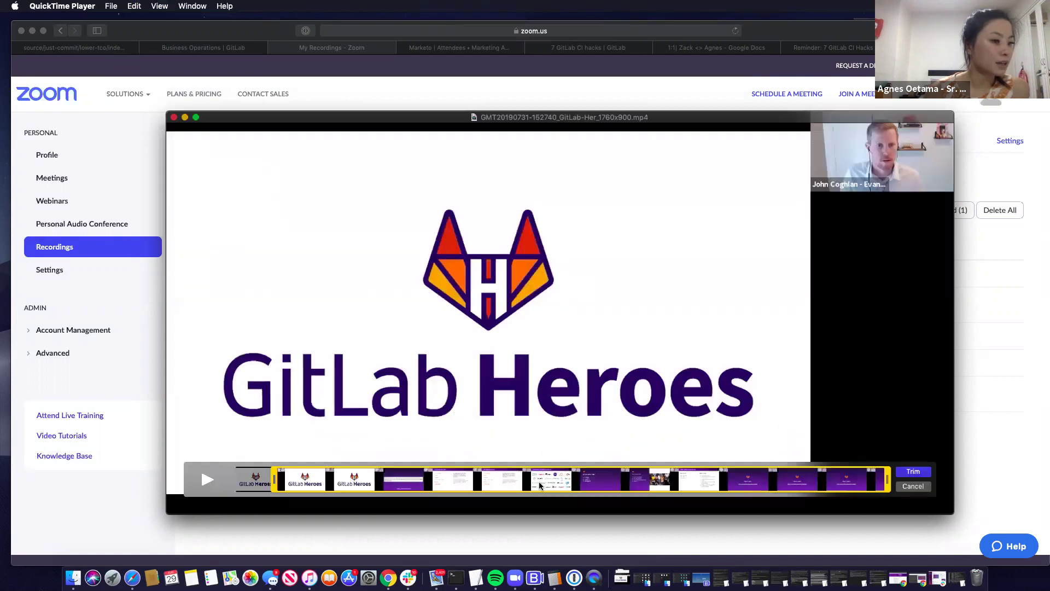
left_click(912, 472)
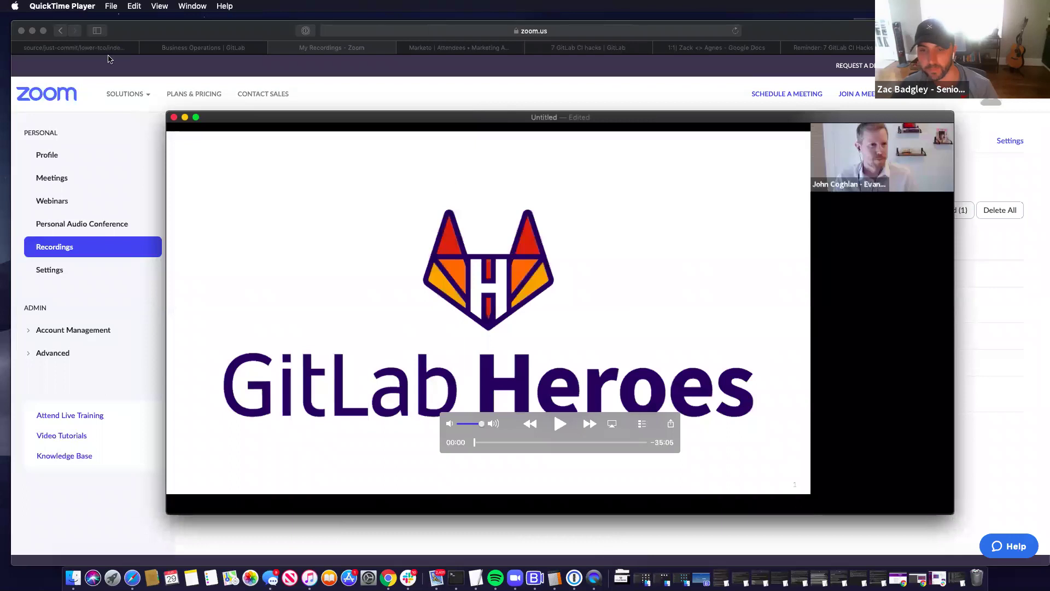
Save the trimmed recording to the iCloud Desktop under a test name that mentions the colleague
left_click(110, 6)
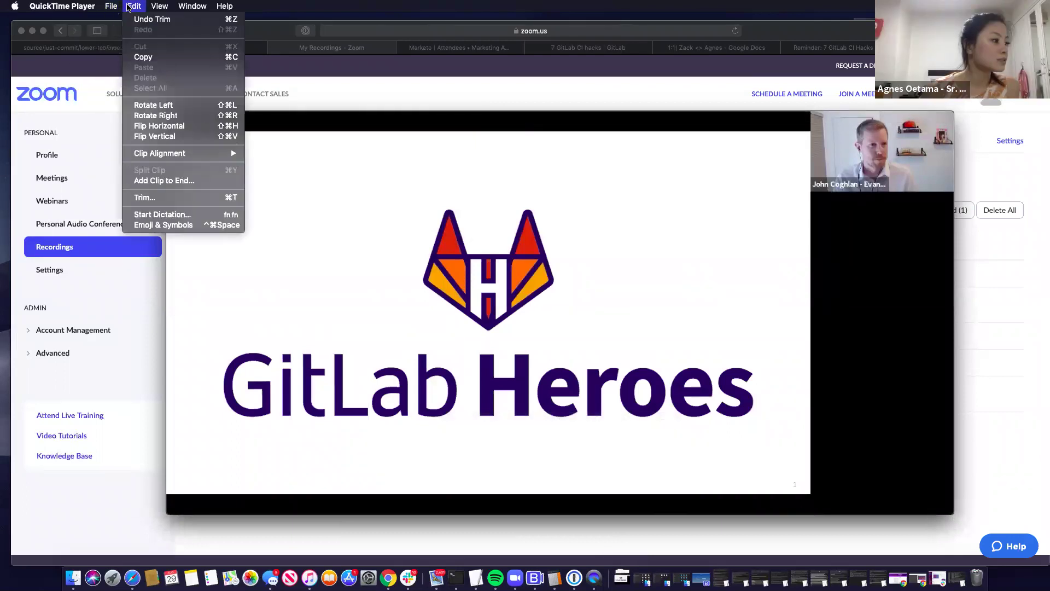
left_click(579, 119)
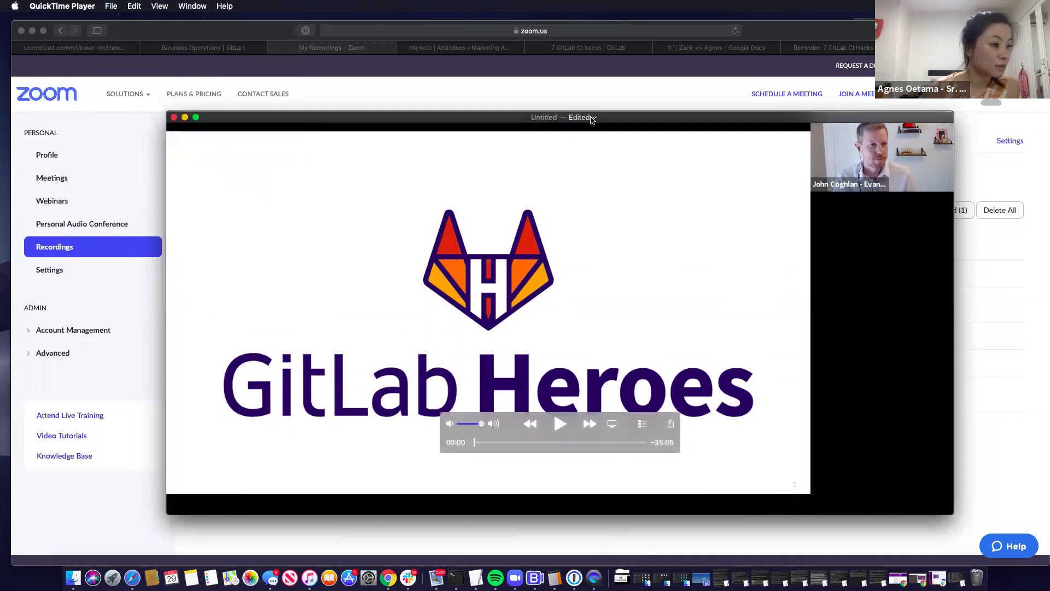
left_click(590, 117)
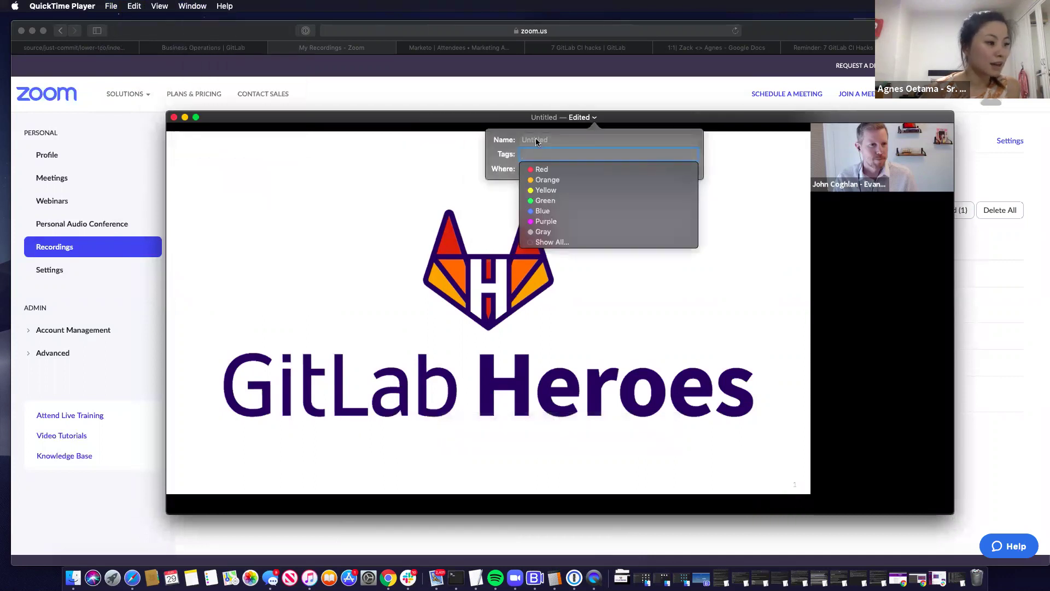
left_click(118, 8)
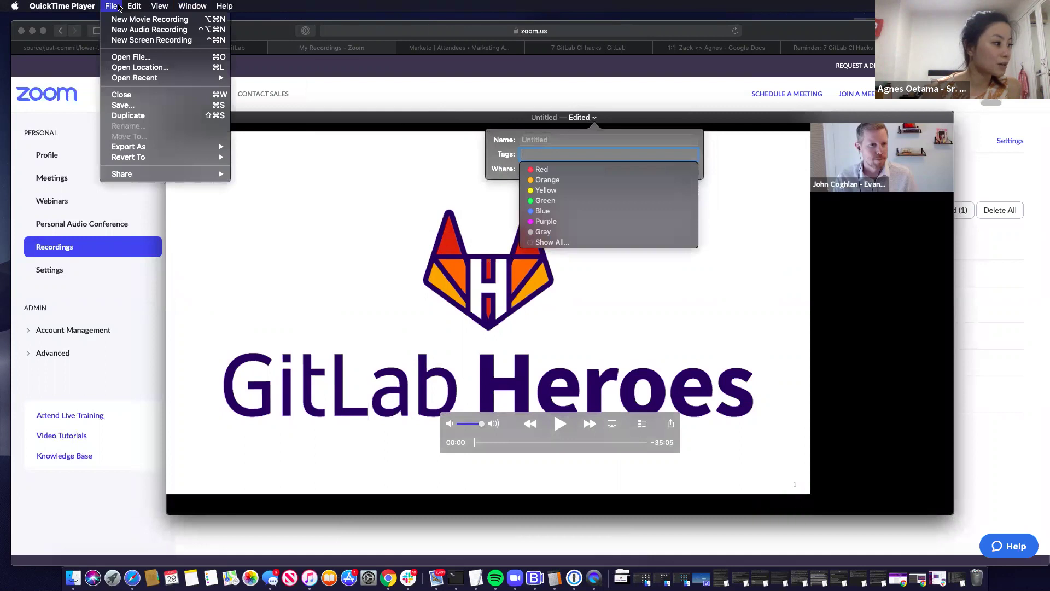
left_click(160, 107)
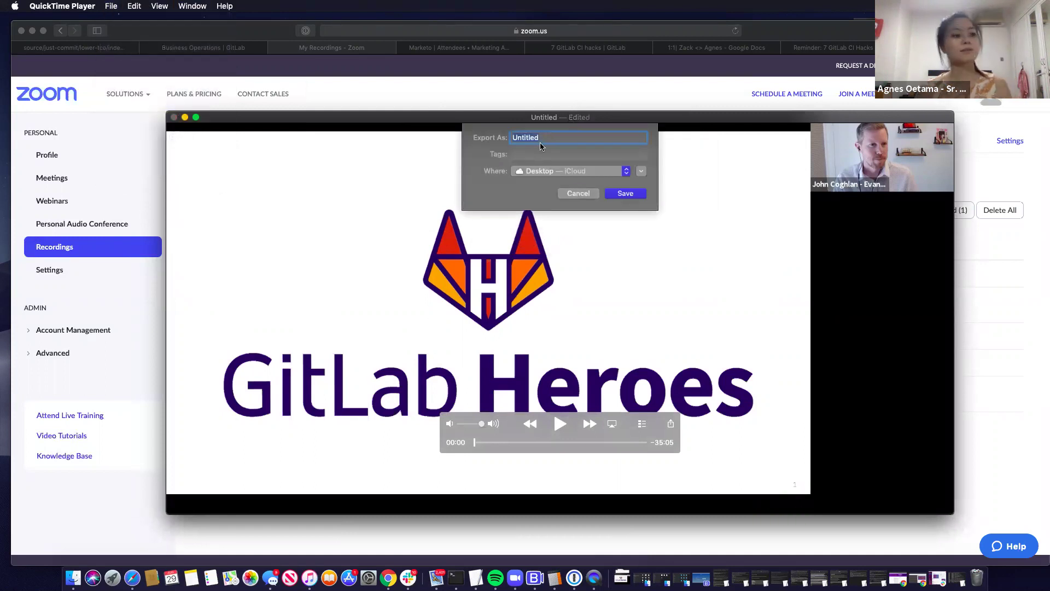
type("test")
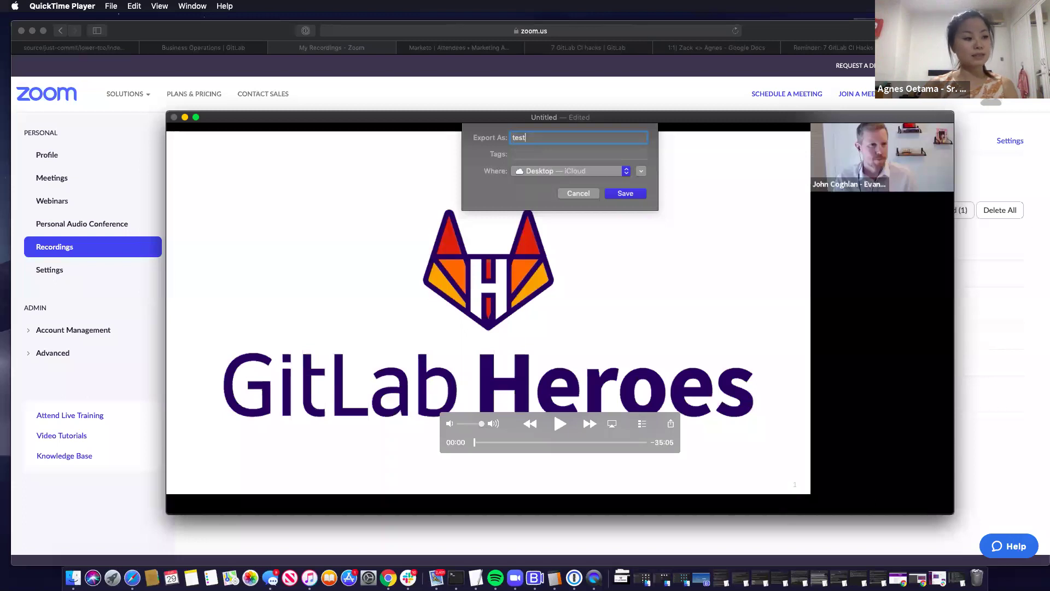
type(" with zack")
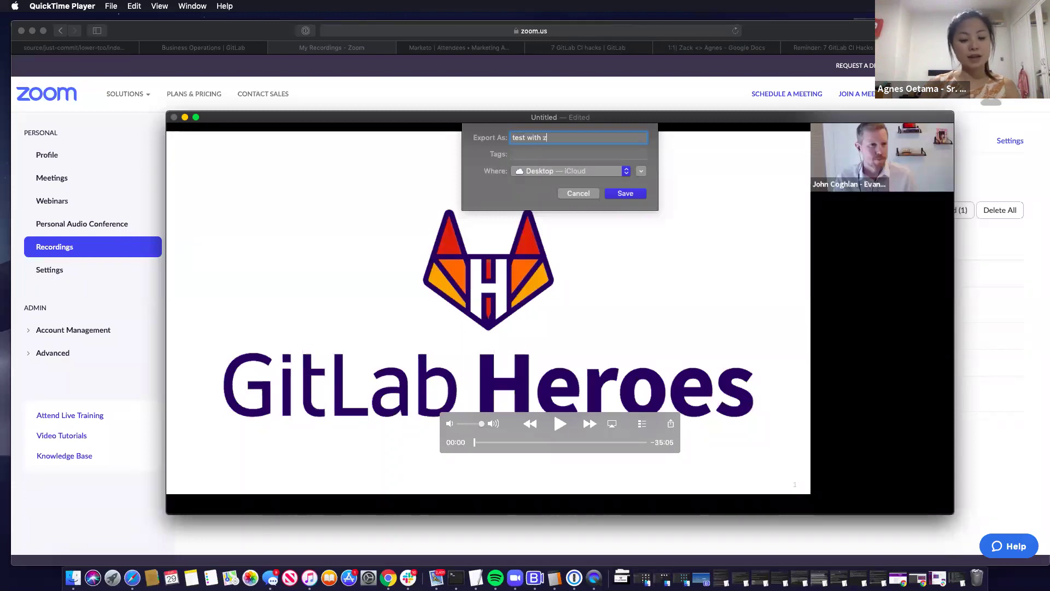
left_click(638, 191)
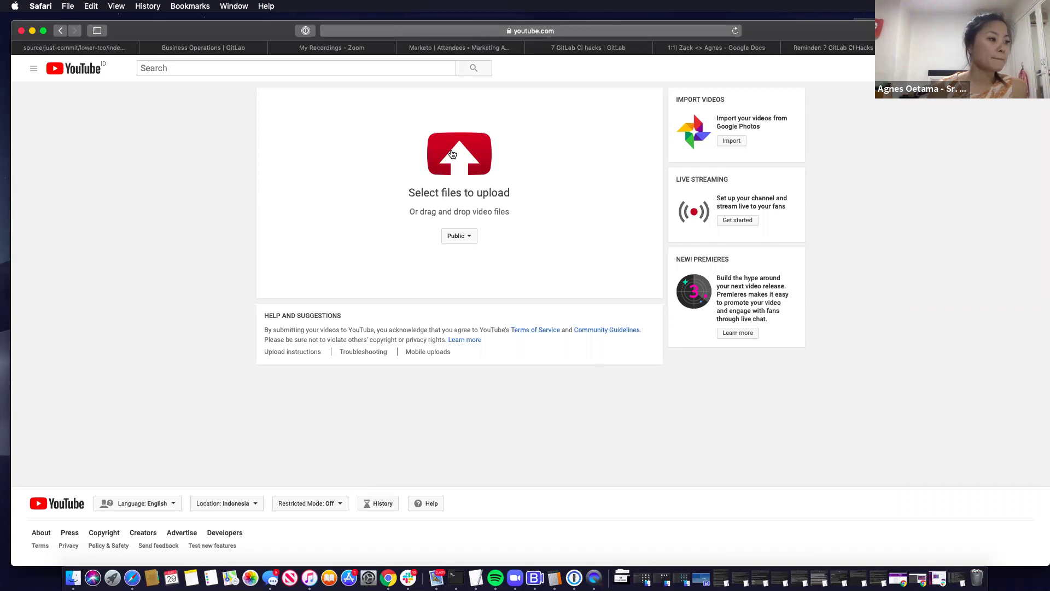
Select the trimmed test recording from the Desktop and start uploading it to YouTube
left_click(452, 154)
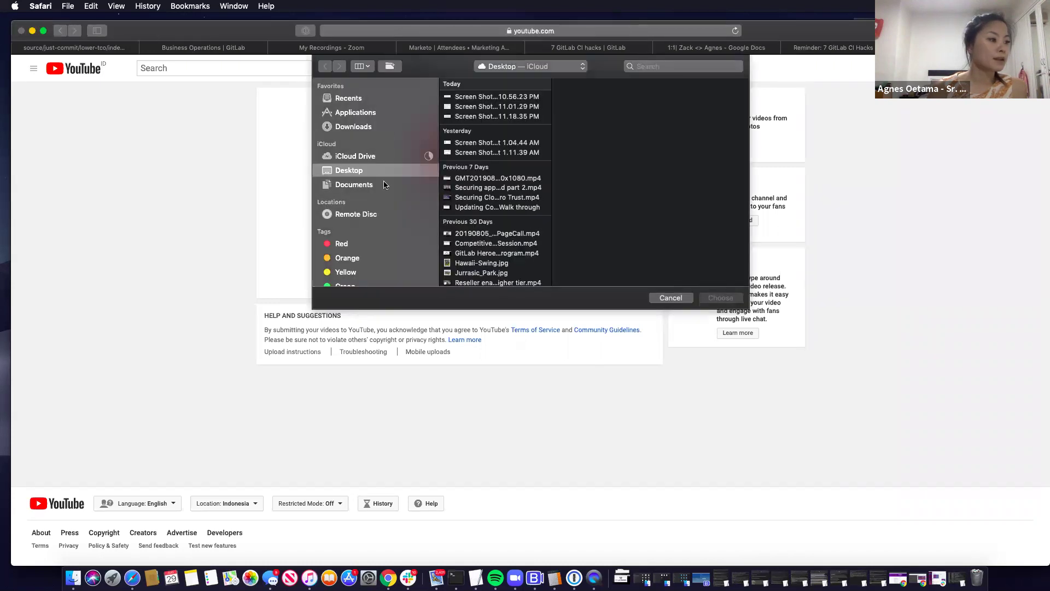
scroll(501, 141, "up", 2)
scroll(501, 141, "down", 15)
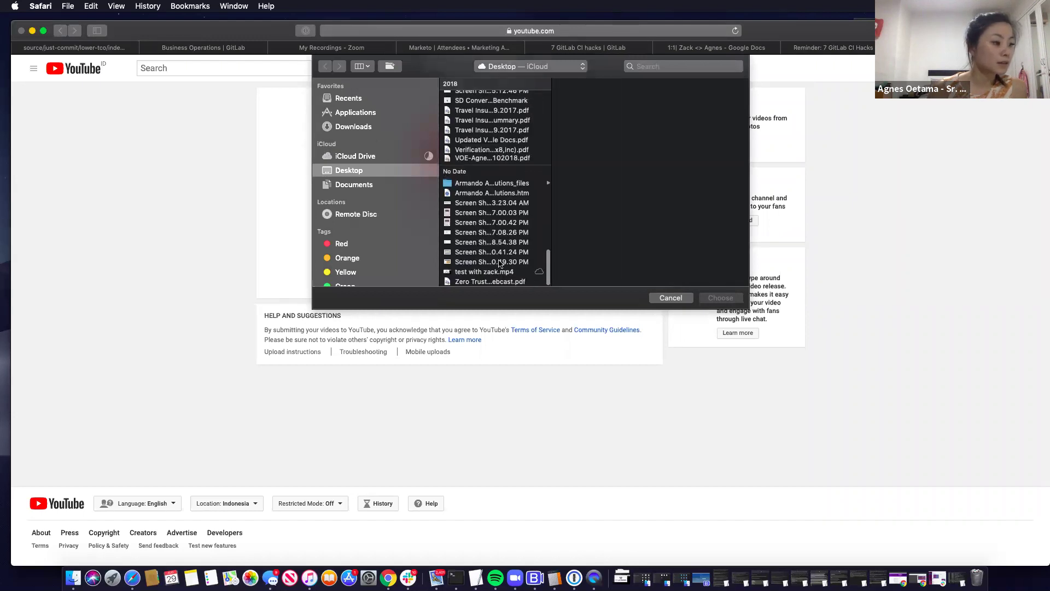
left_click(495, 272)
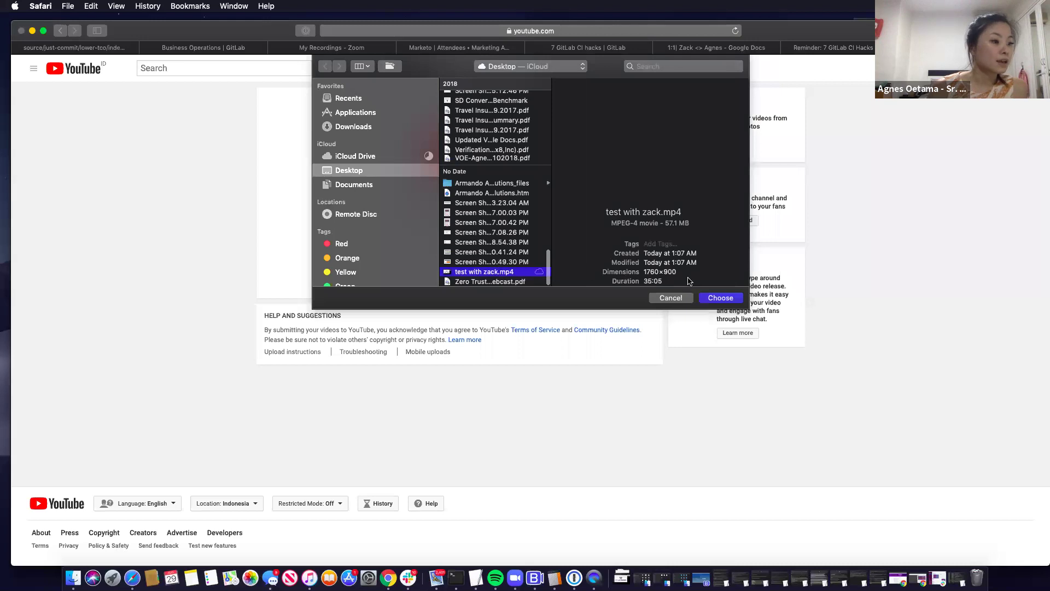
left_click(721, 298)
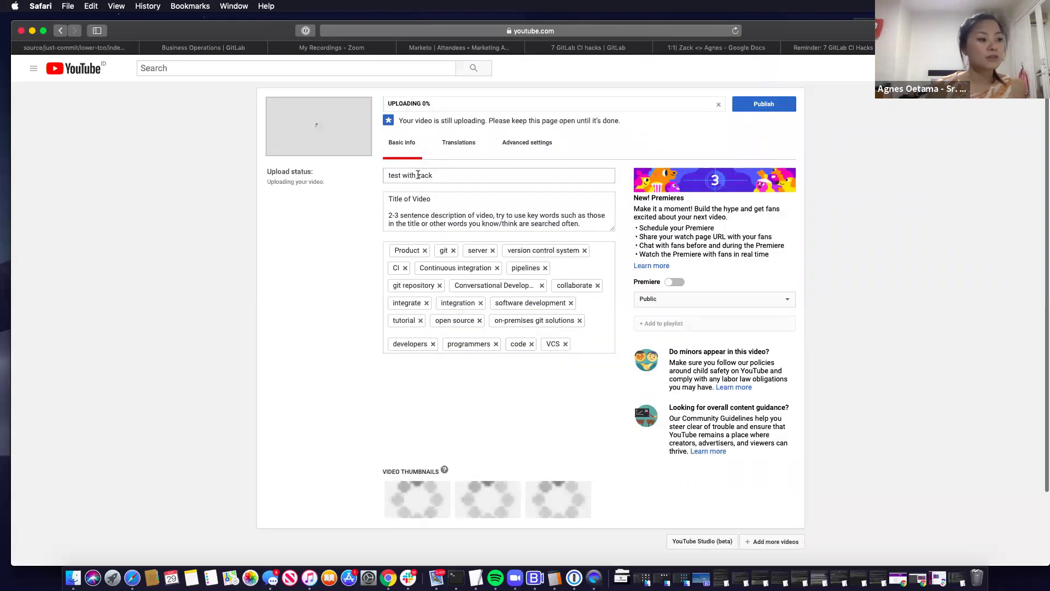
Review the uploaded video's title and description template, and set its privacy to Unlisted
left_click_drag(433, 175, 387, 174)
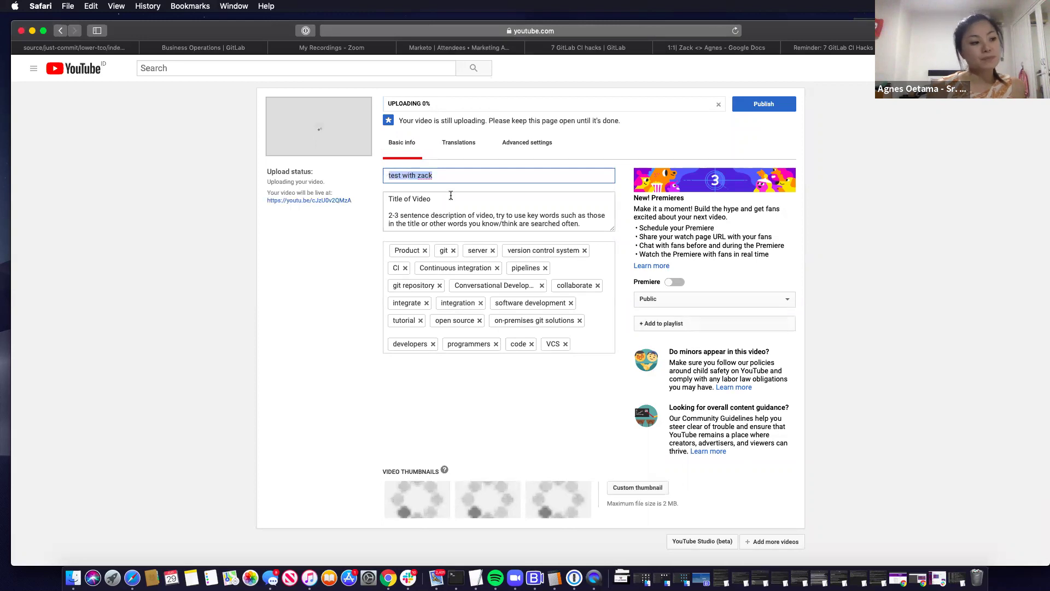
left_click_drag(386, 198, 417, 211)
scroll(416, 211, "down", 3)
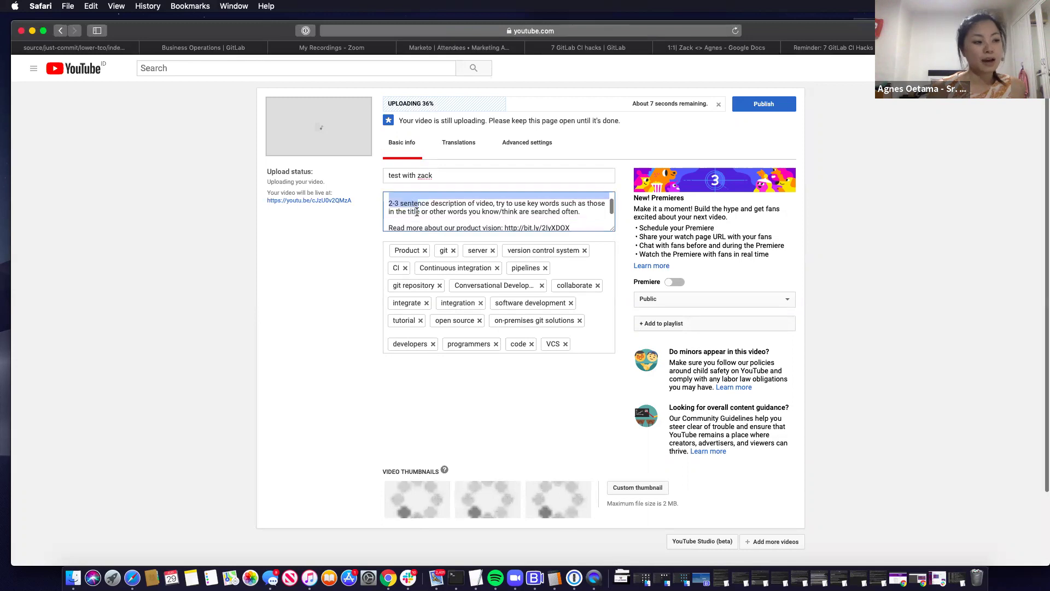
scroll(417, 211, "up", 3)
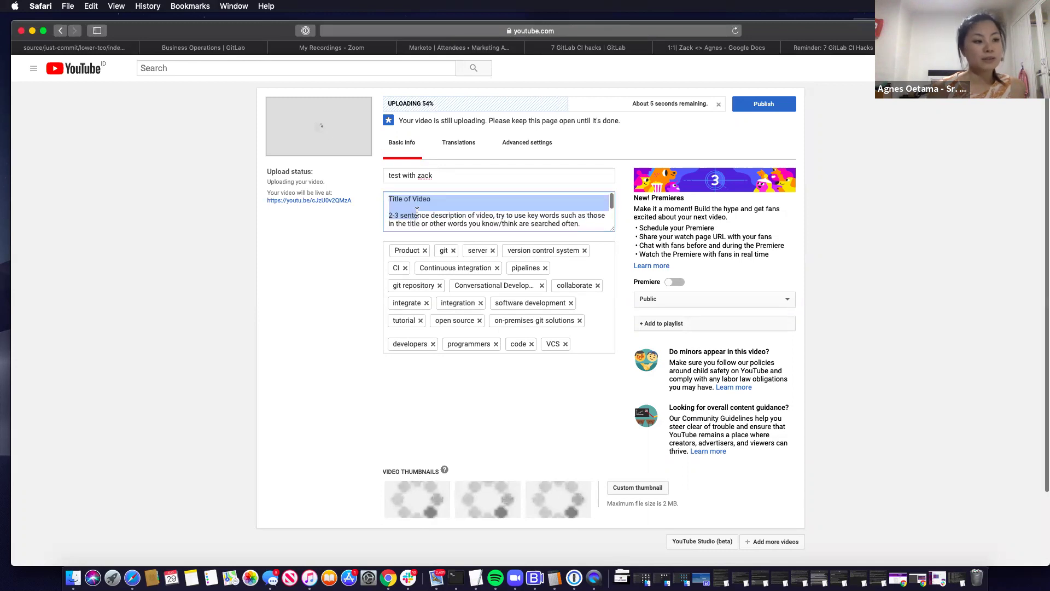
scroll(417, 212, "down", 1)
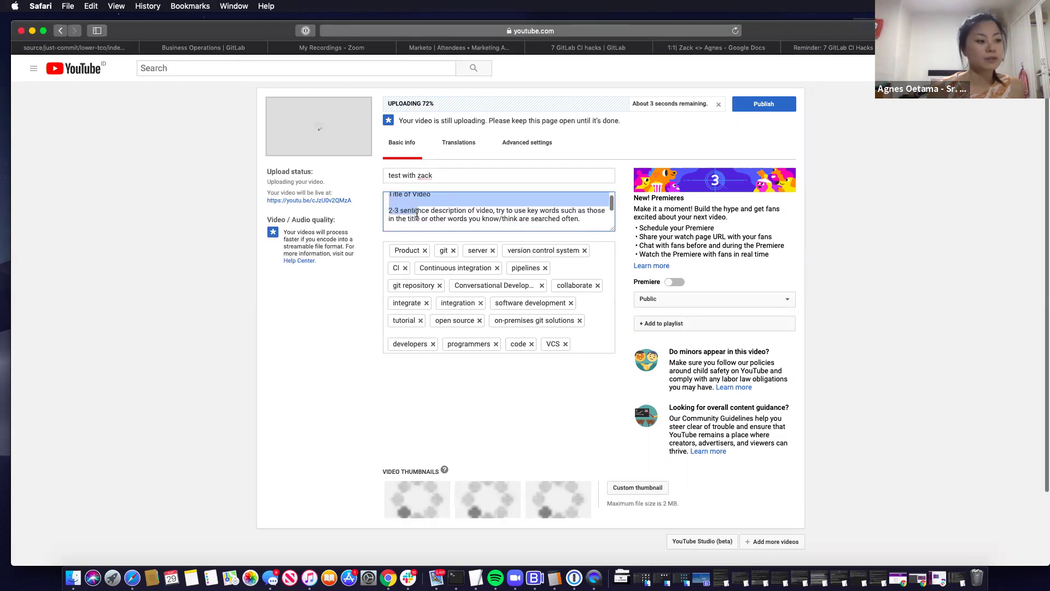
scroll(417, 212, "up", 1)
scroll(417, 212, "down", 1)
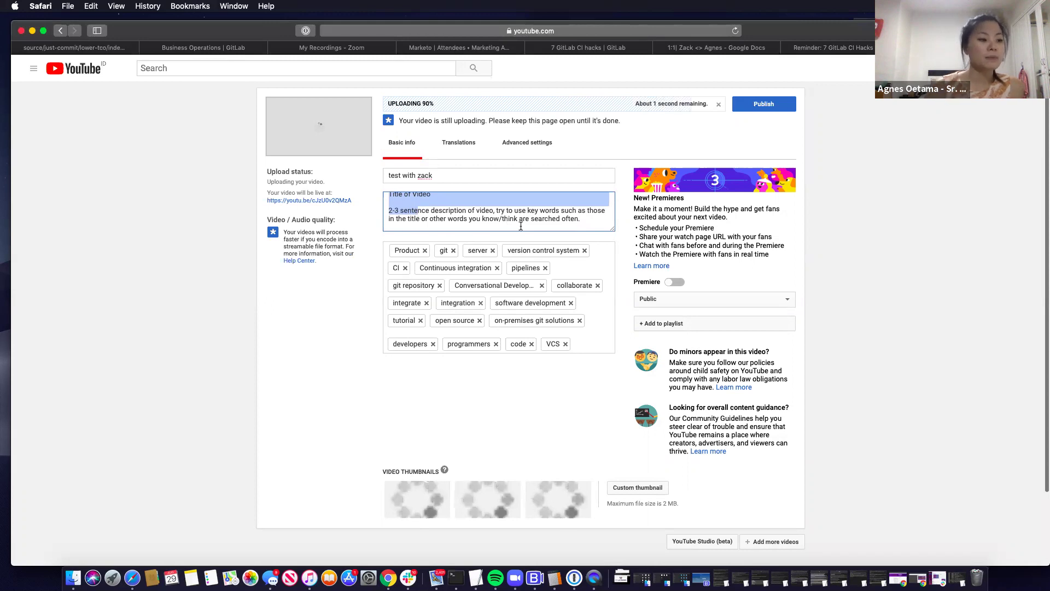
left_click(673, 305)
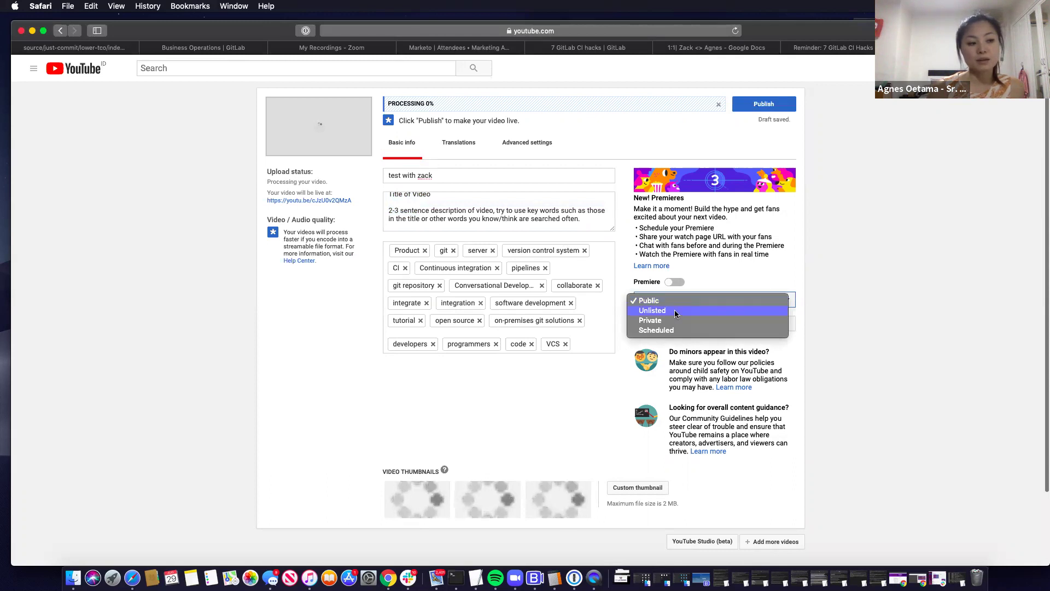
left_click(676, 312)
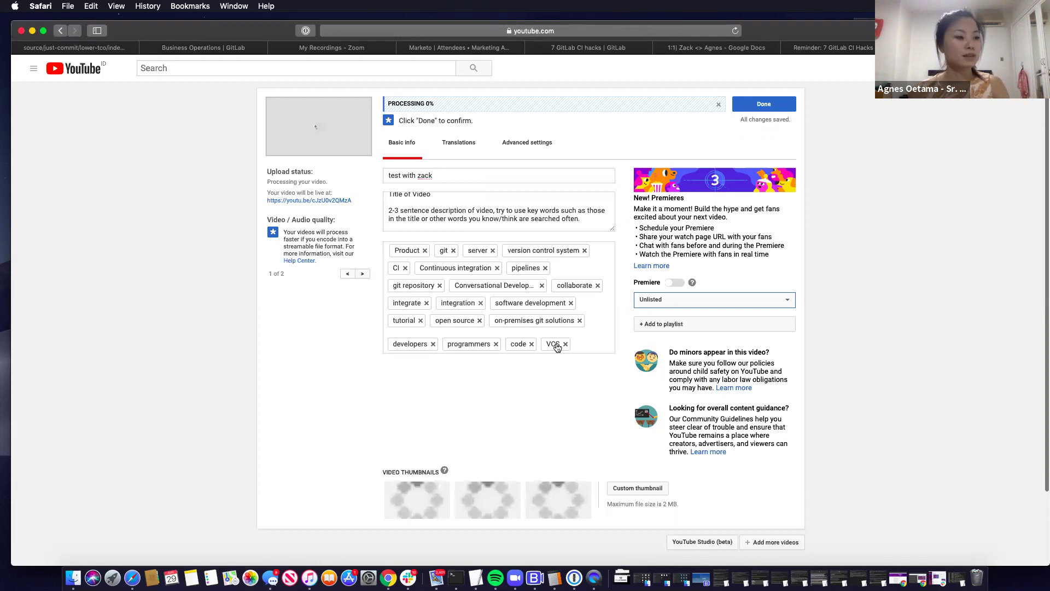
Cancel the test video's upload and confirm the cancellation
scroll(584, 194, "up", 1)
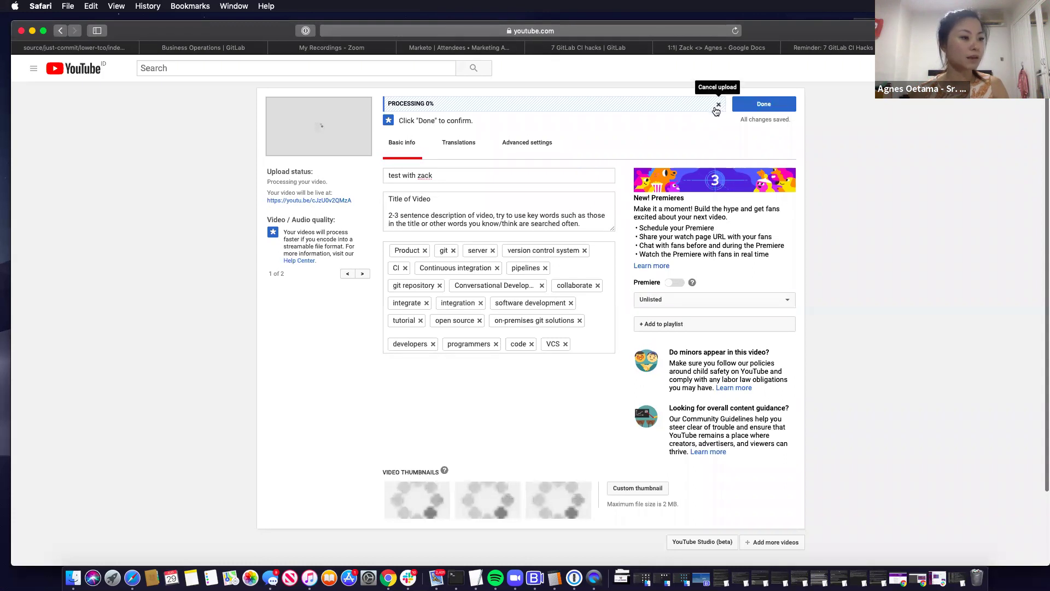
left_click(718, 104)
left_click(569, 321)
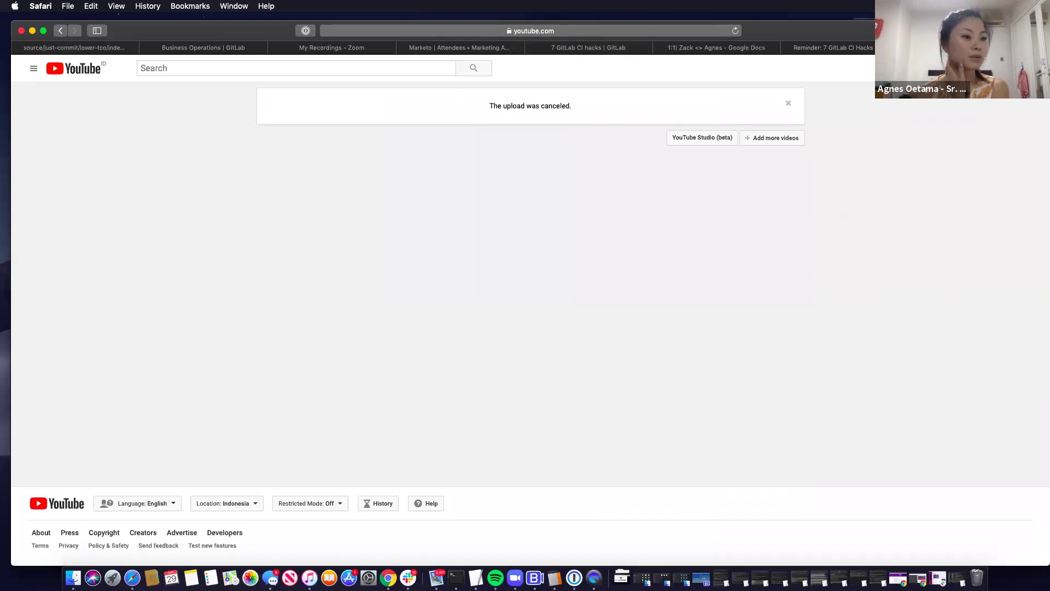
Dismiss the cancelled-upload notice and open the GitLab channel's video list in YouTube Studio
left_click(1028, 68)
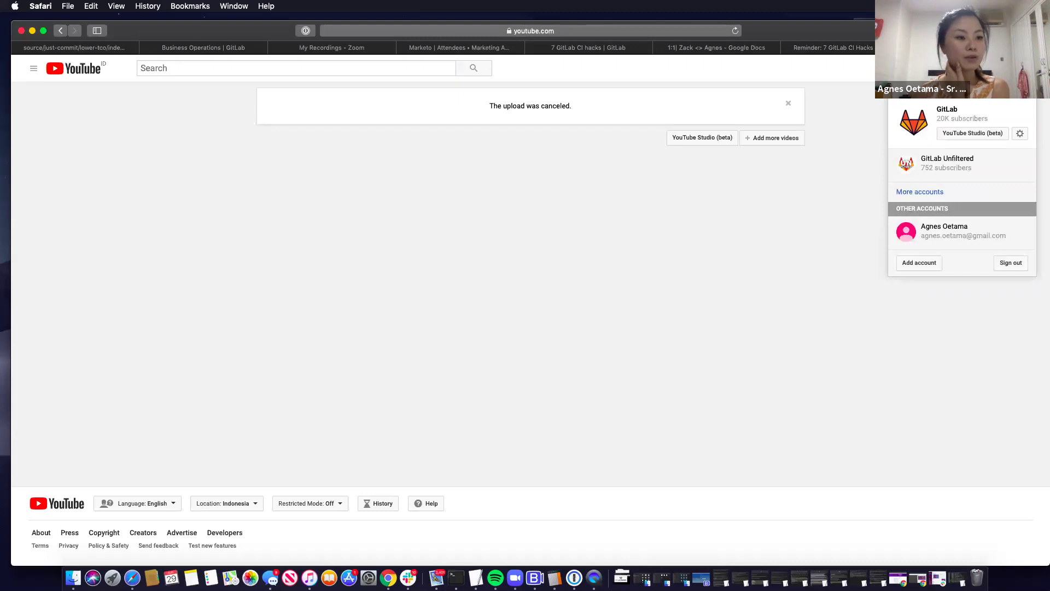
left_click(789, 103)
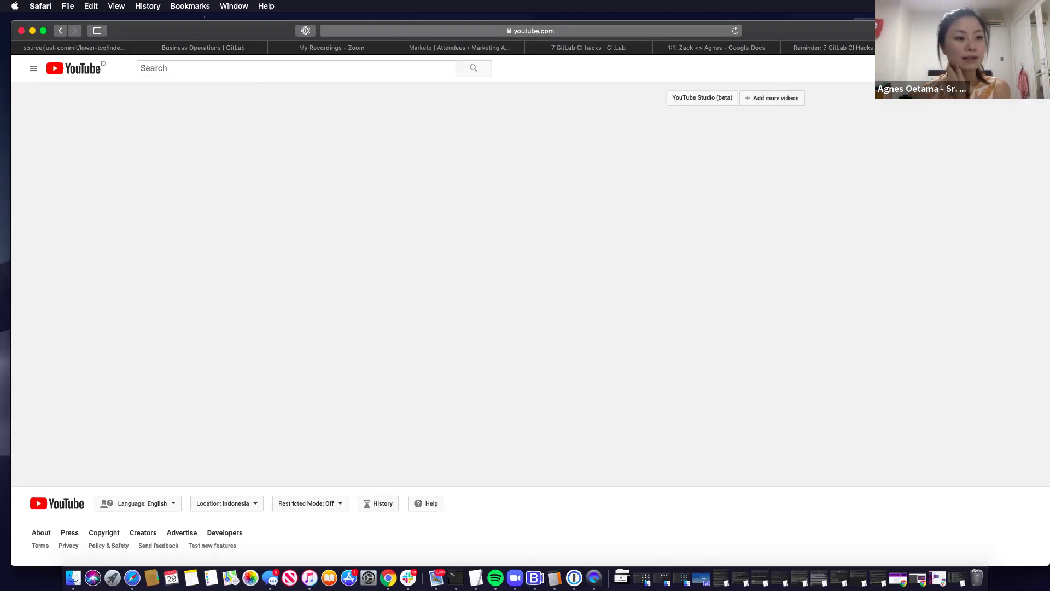
left_click(1028, 68)
left_click(962, 134)
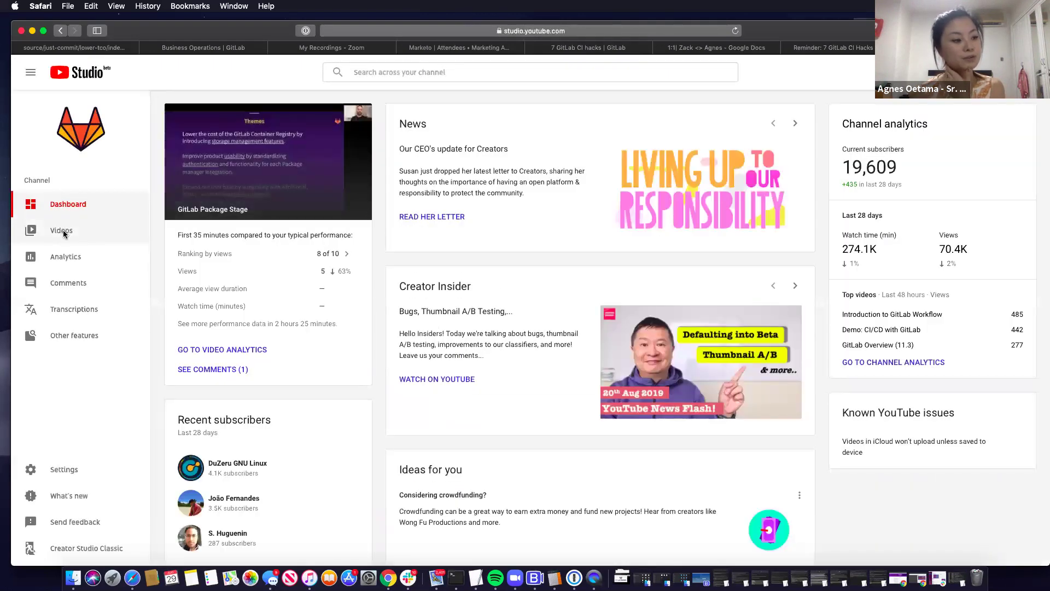
left_click(64, 232)
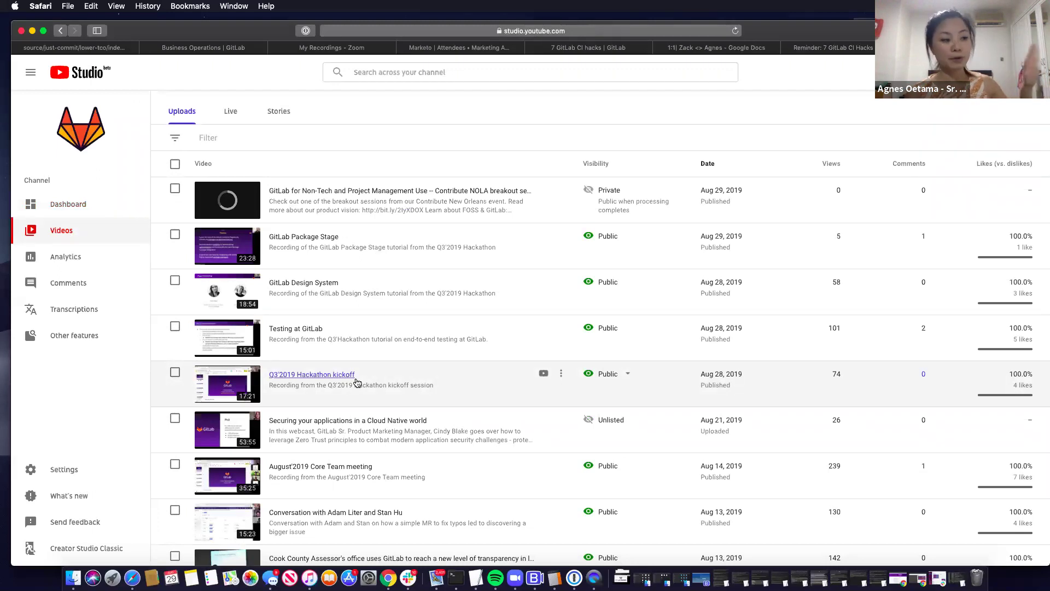
Open the details of the unlisted video "Securing your applications in a Cloud Native world" and follow its video URL to the watch page
scroll(357, 382, "down", 1)
scroll(355, 382, "down", 3)
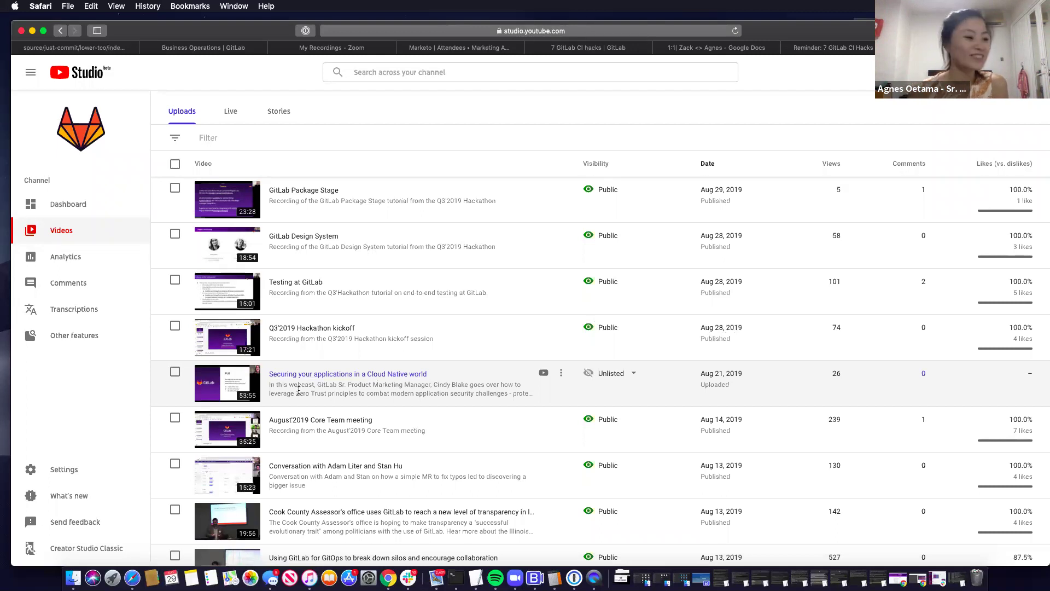
left_click(310, 374)
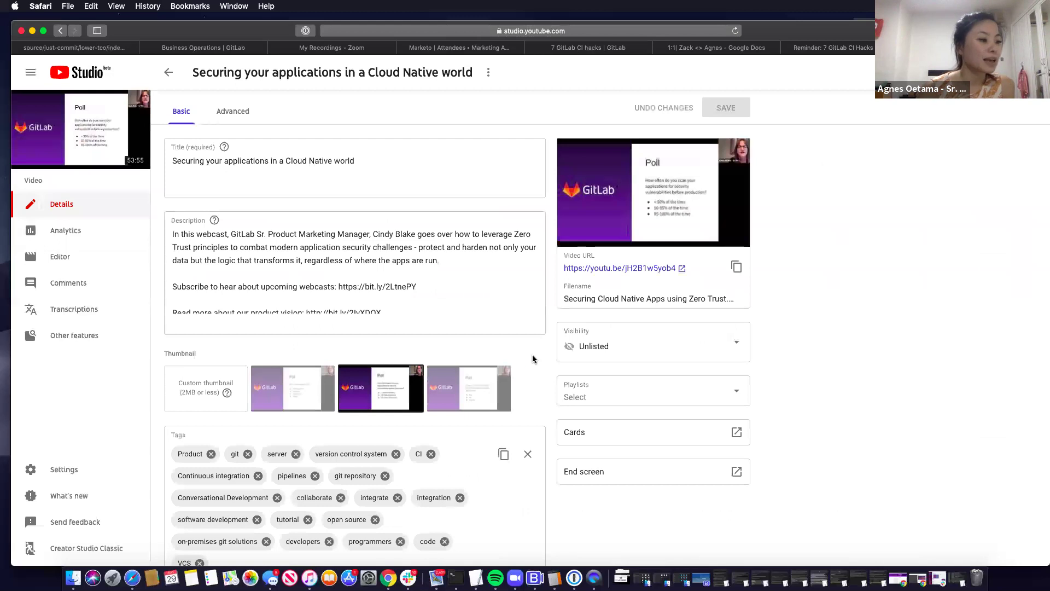
left_click(667, 271)
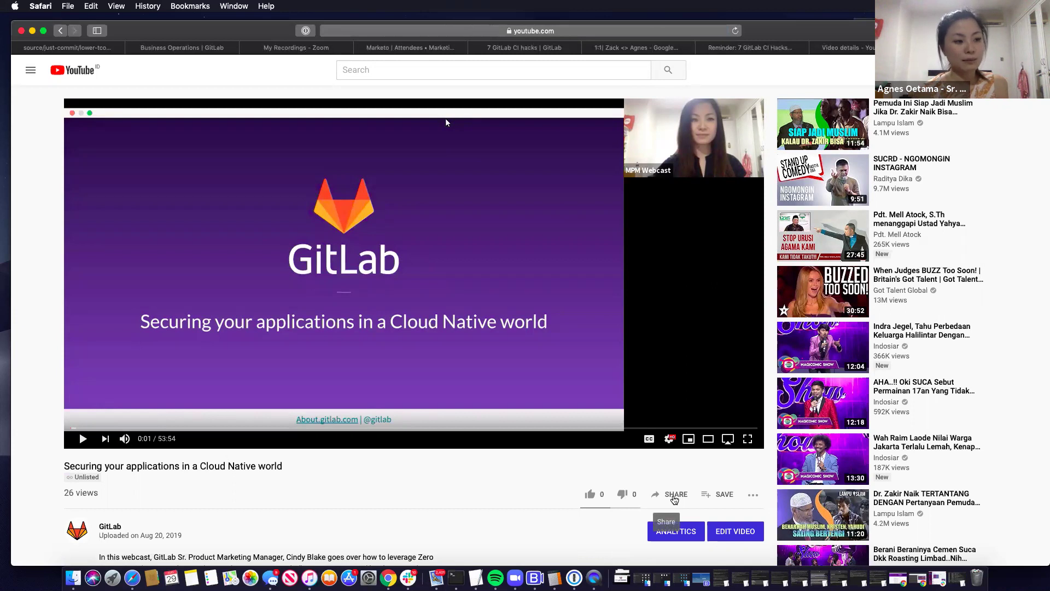
View the video's embed code, highlight the embed URL in its src attribute, and close the sharing options
left_click(674, 496)
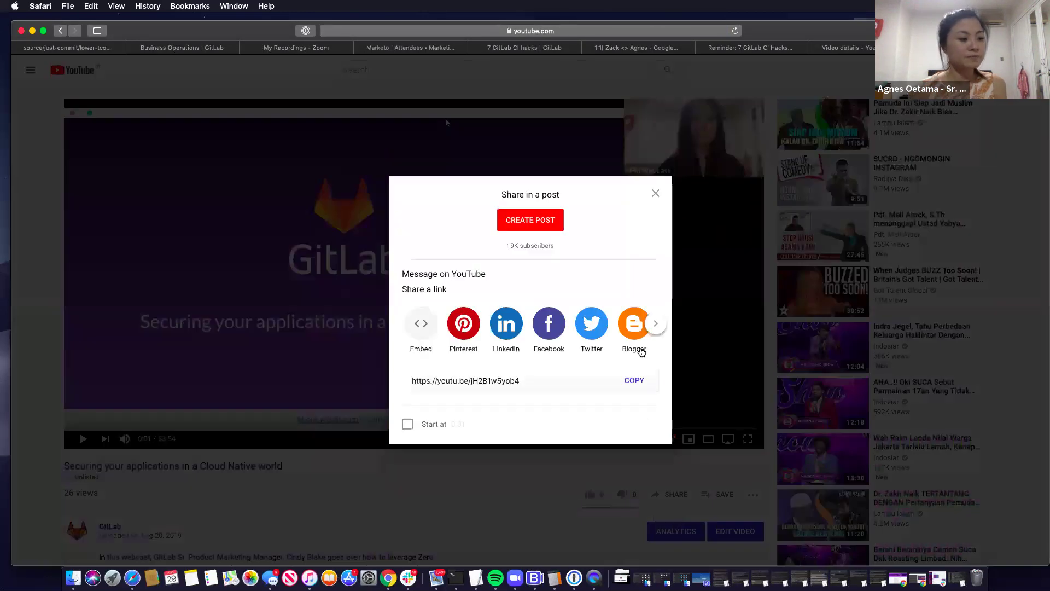
left_click(422, 325)
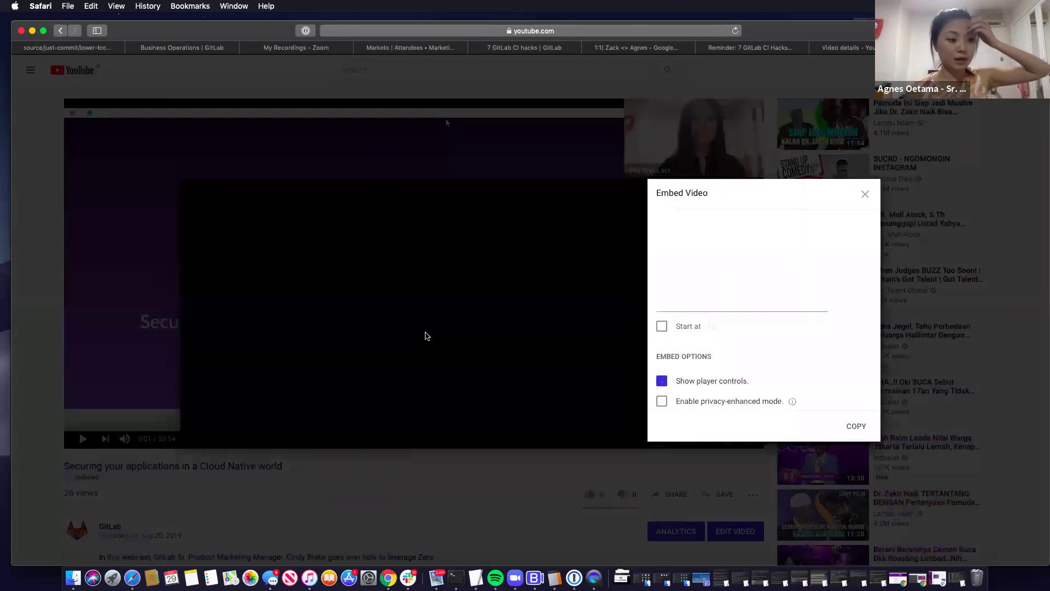
left_click_drag(681, 241, 702, 246)
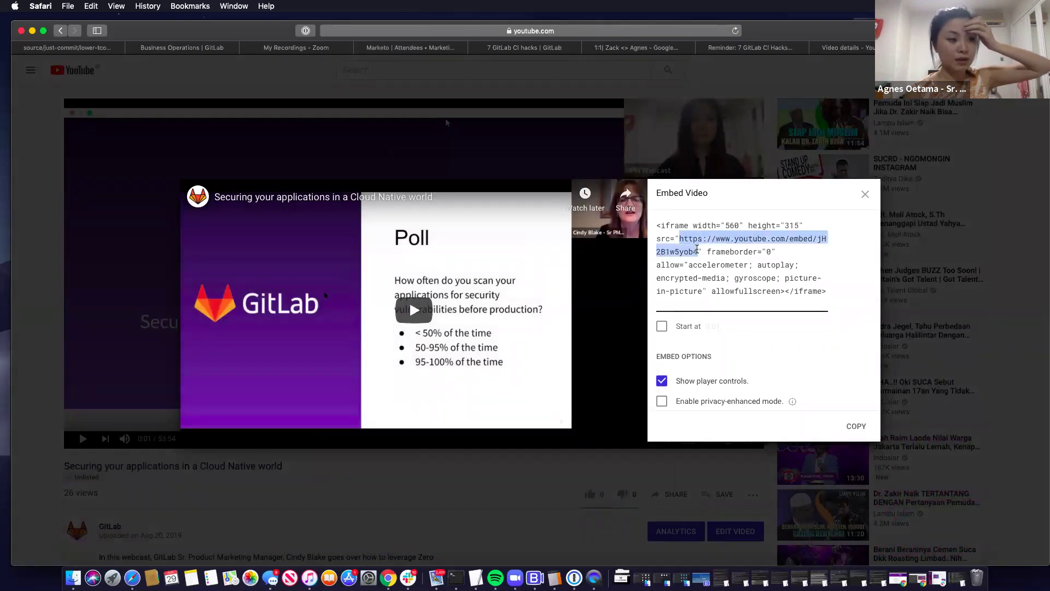
left_click(865, 197)
left_click(674, 494)
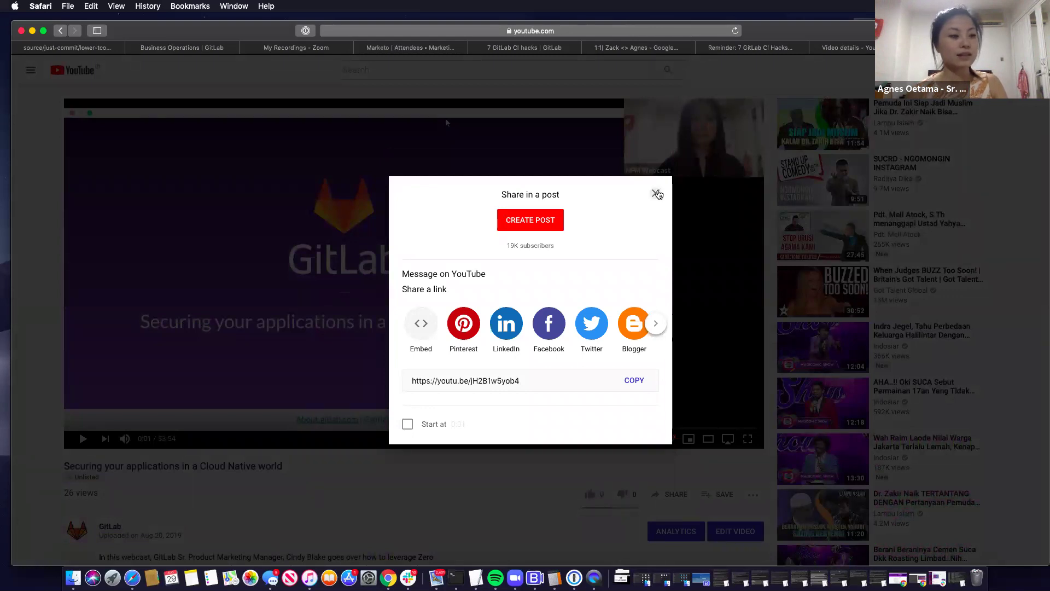
left_click(656, 194)
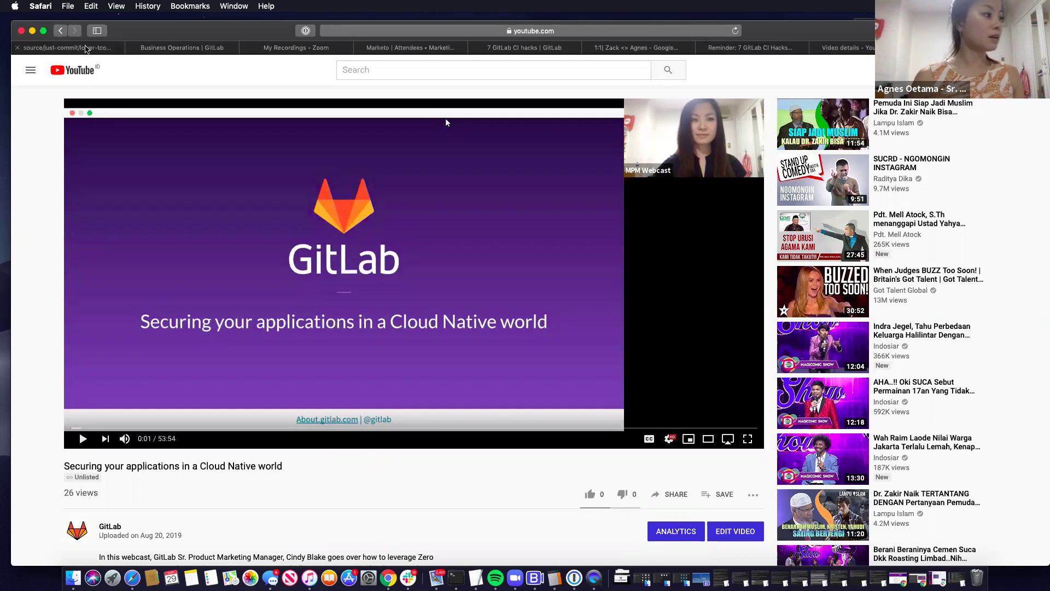
Switch to the lower-tco index.html.haml file in GitLab and browse the repository's branch list
left_click(85, 48)
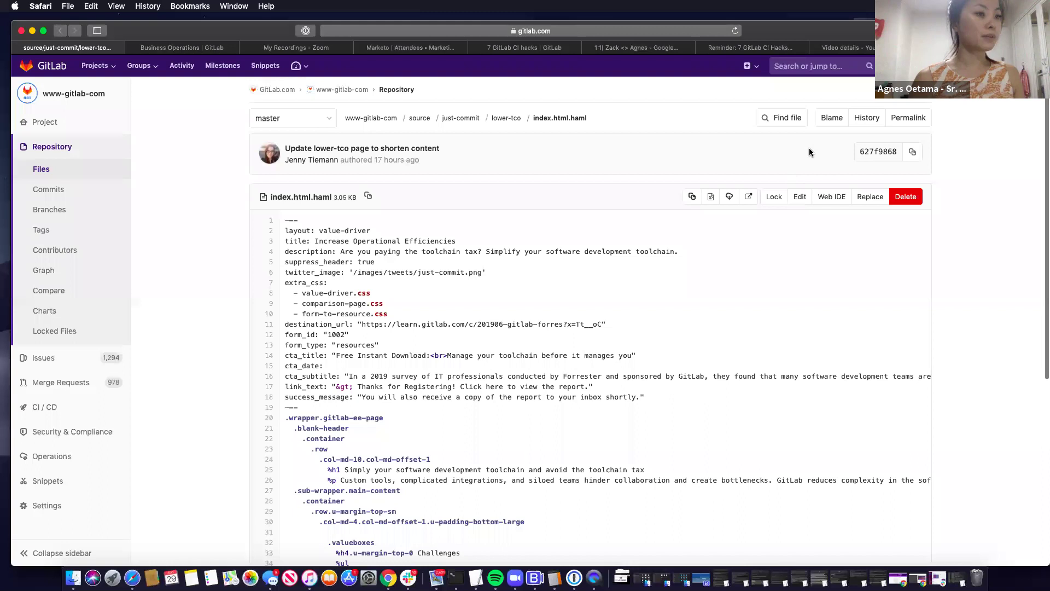
left_click(325, 123)
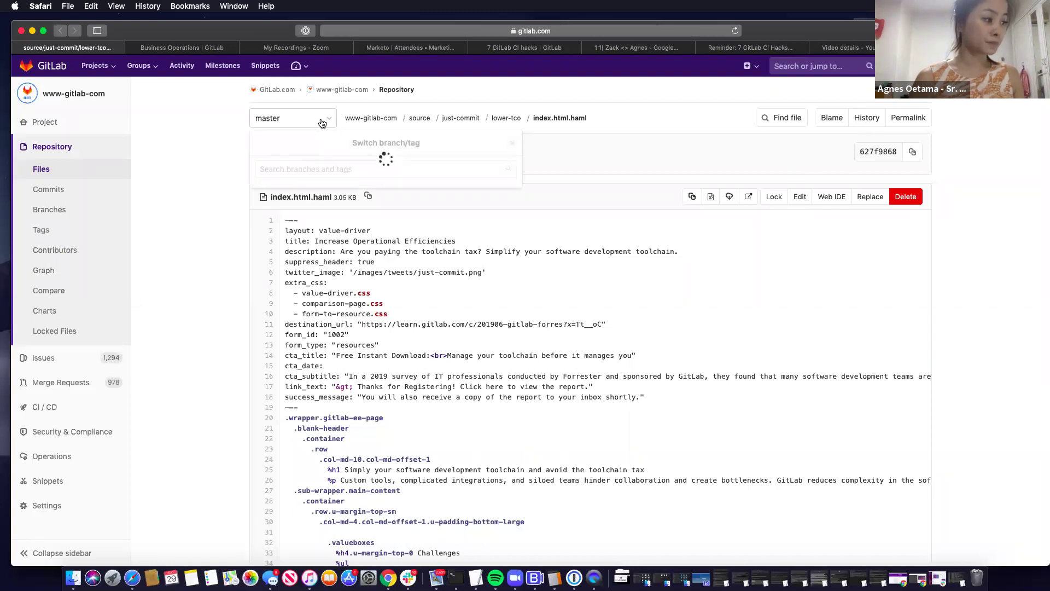
scroll(345, 238, "down", 2)
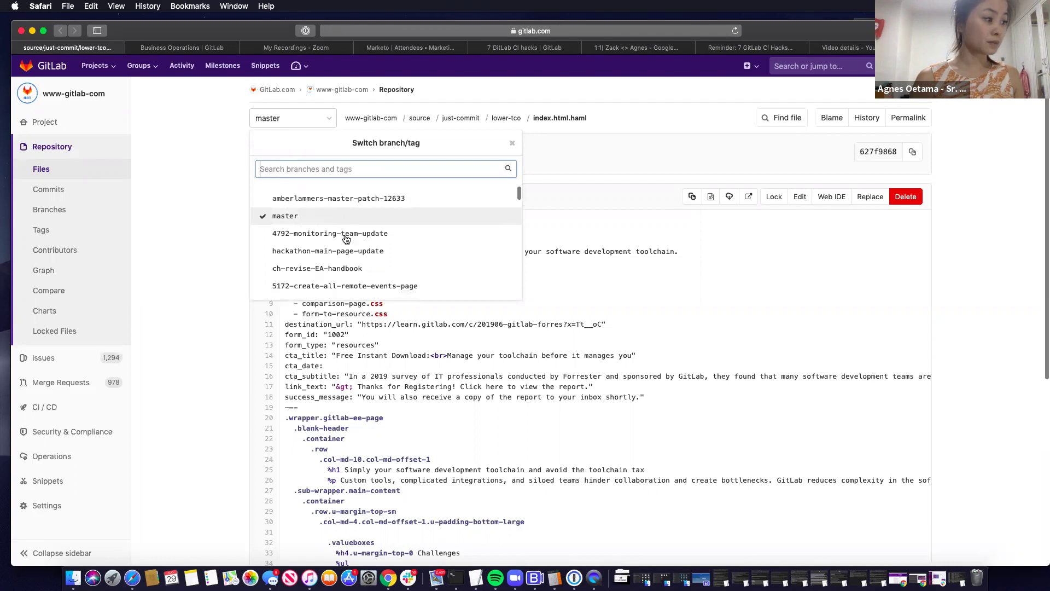
scroll(346, 240, "up", 3)
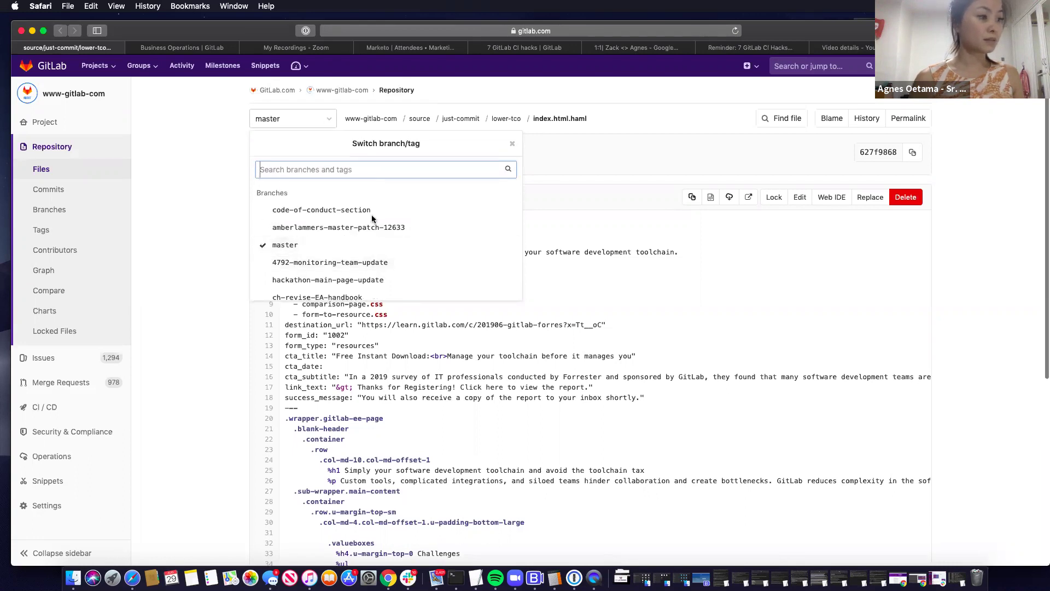
Open the assigned merge request "WIP: 20190828 campaign pages updates AO" and go to its source branch
key("Return")
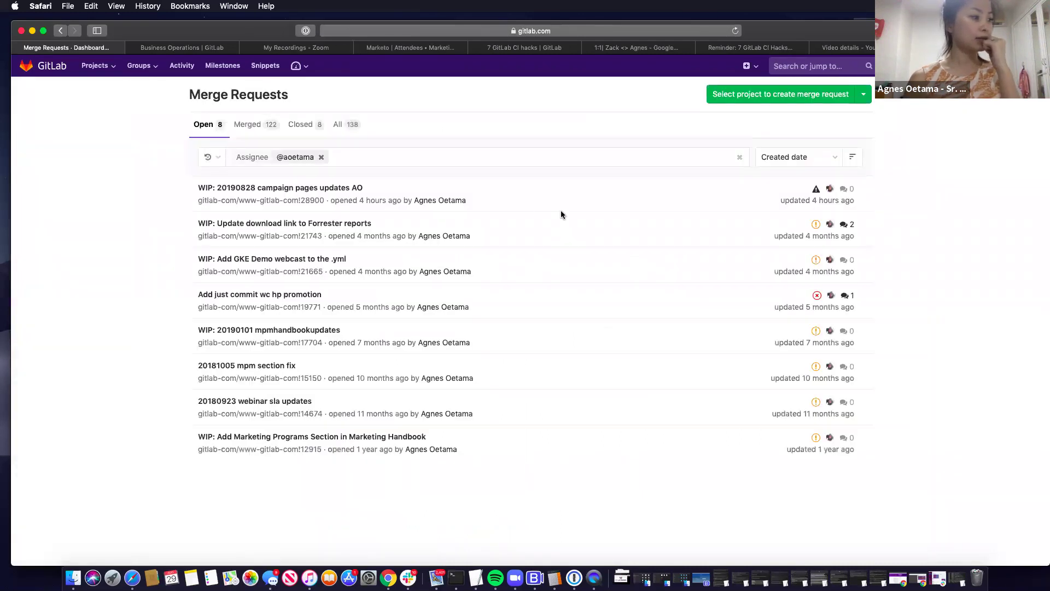
left_click(333, 189)
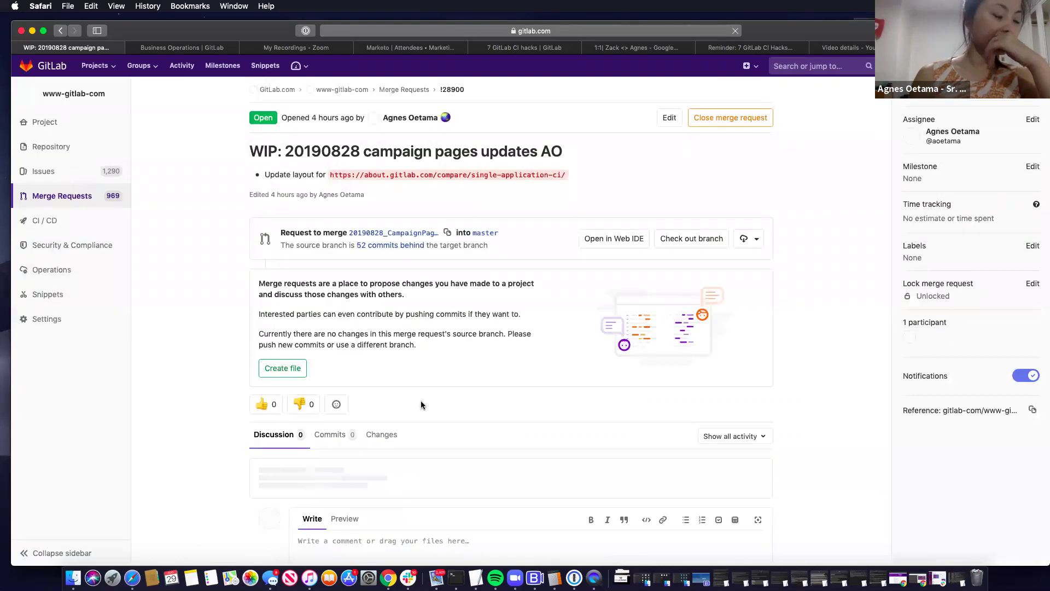
scroll(422, 405, "up", 2)
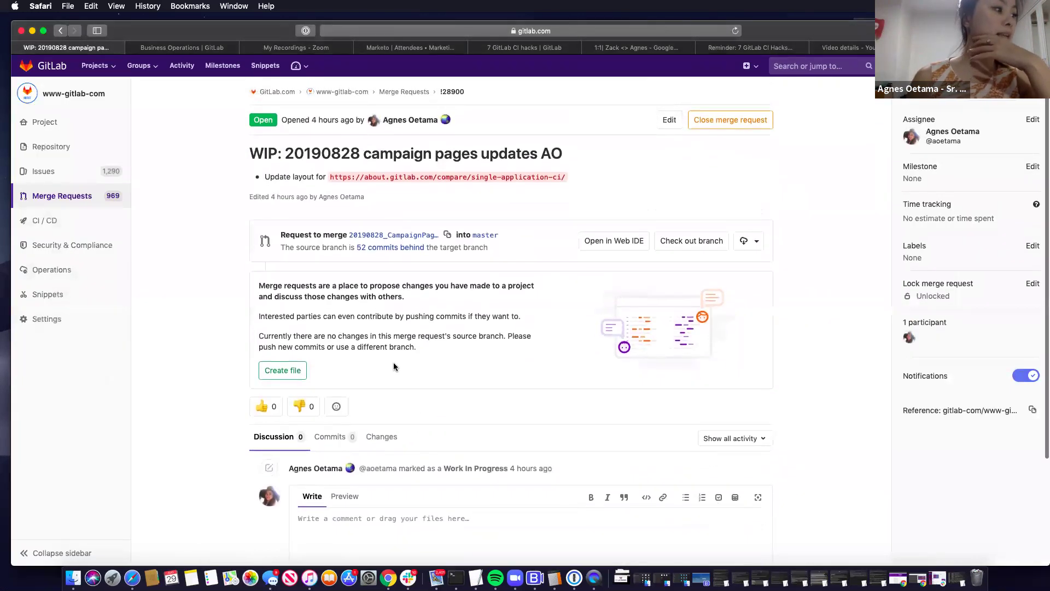
left_click(389, 235)
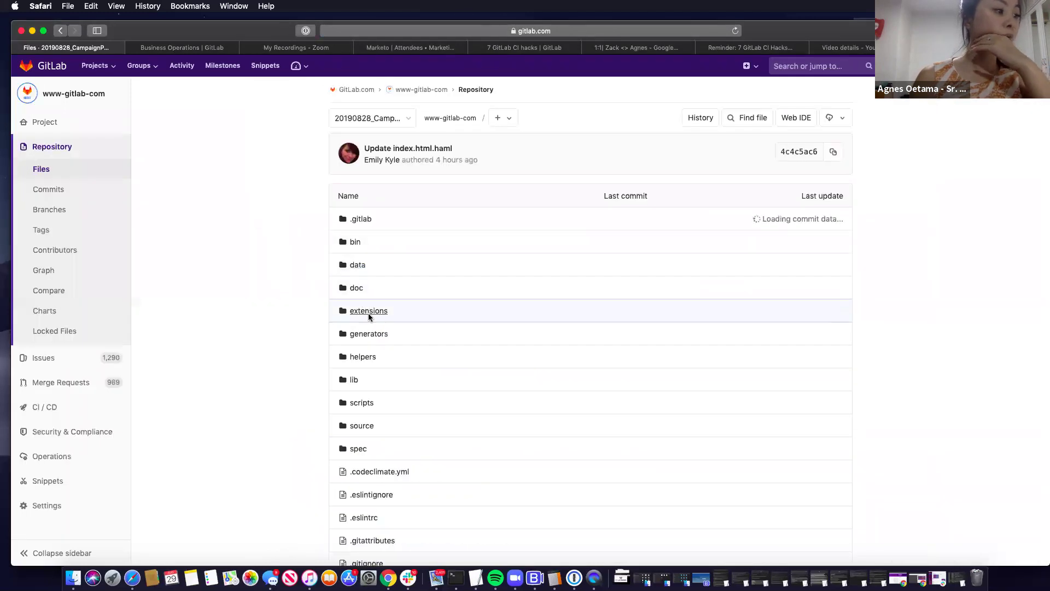
Open the webcasts.yml file in the data folder of the campaign pages branch
scroll(367, 450, "down", 3)
scroll(366, 456, "down", 10)
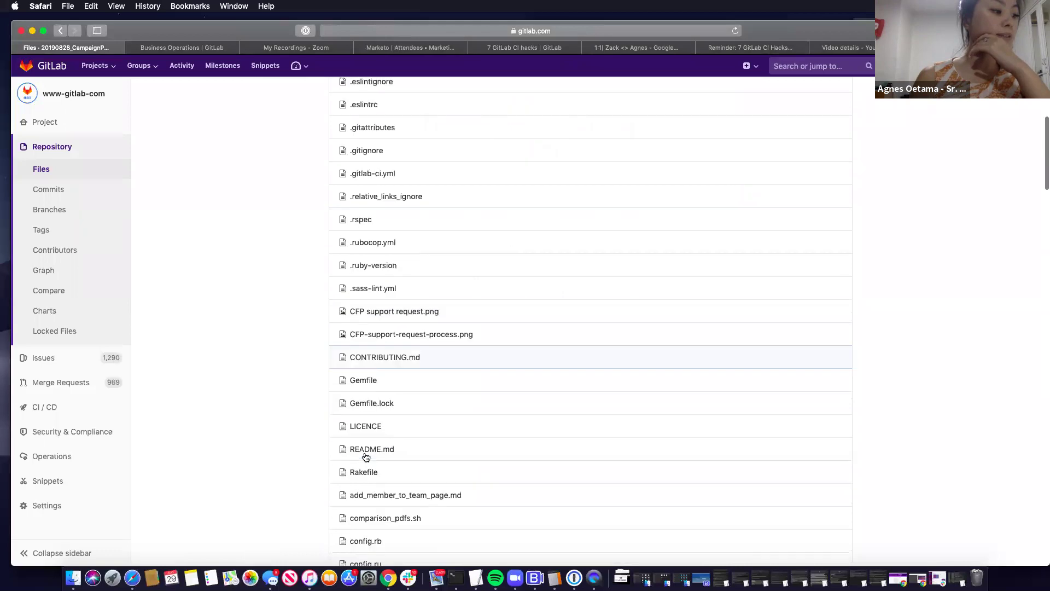
scroll(365, 456, "up", 15)
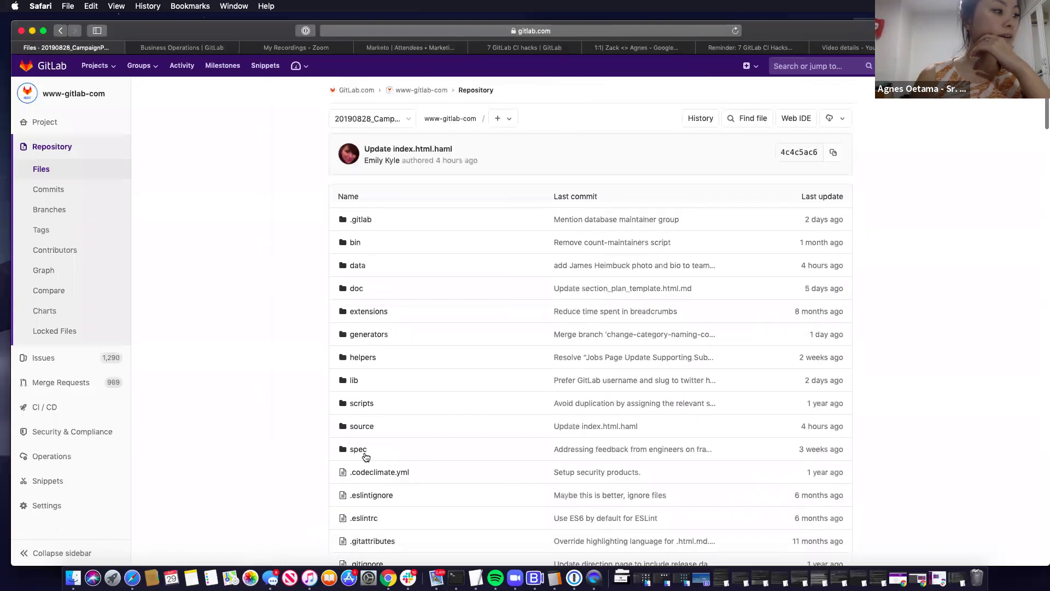
left_click(356, 266)
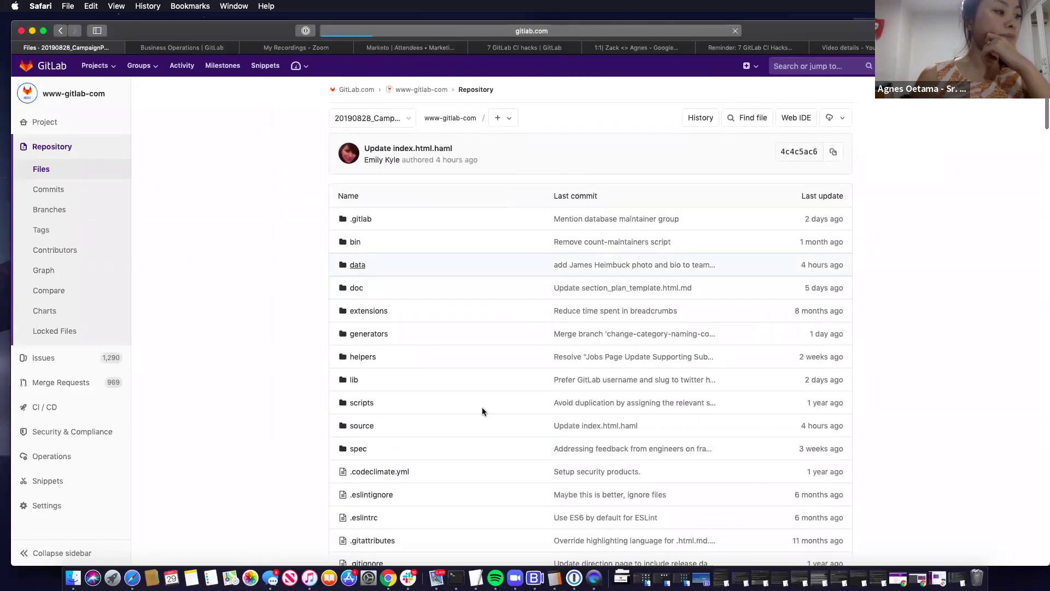
scroll(481, 411, "down", 10)
scroll(483, 411, "down", 10)
scroll(483, 419, "down", 10)
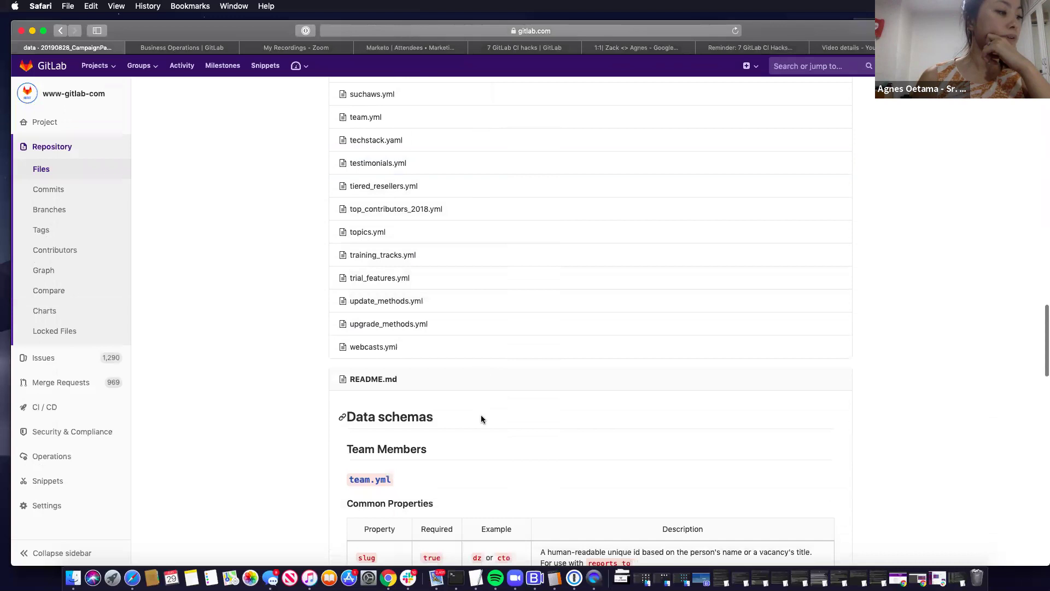
left_click(359, 349)
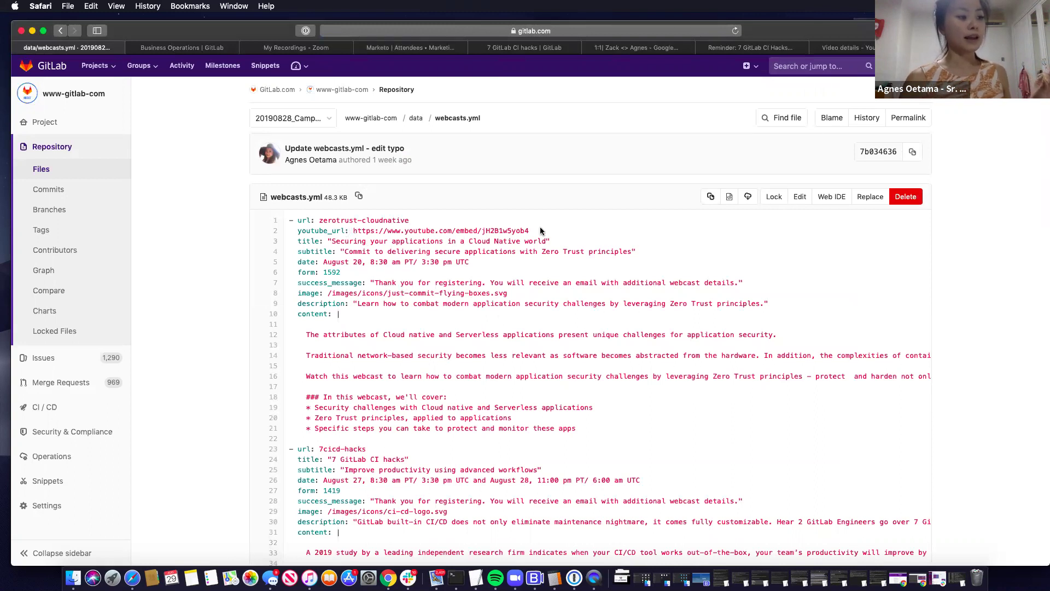
Examine the youtube_url line and form number of the zerotrust-cloudnative webcast, and compare the form numbers of 7cicd-hacks and the other webcast entries
left_click_drag(534, 230, 299, 231)
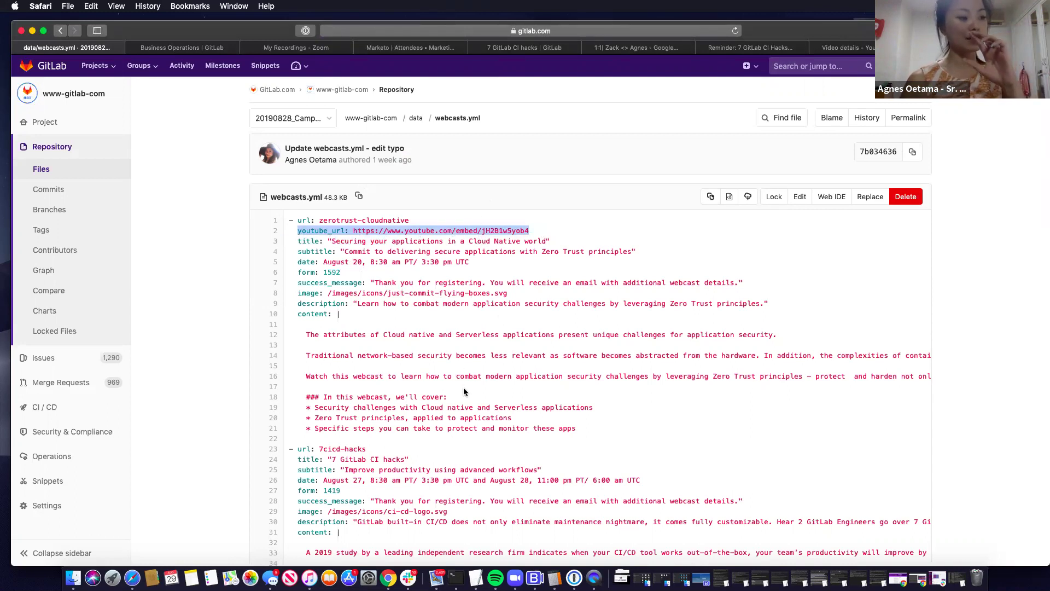
left_click_drag(340, 272, 318, 272)
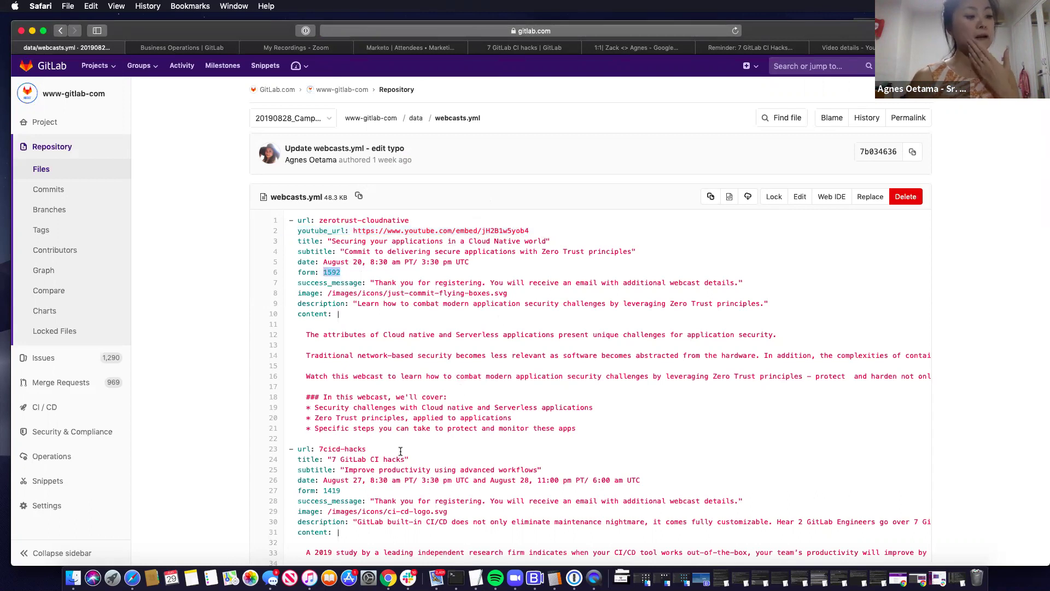
scroll(337, 421, "down", 3)
left_click(338, 419)
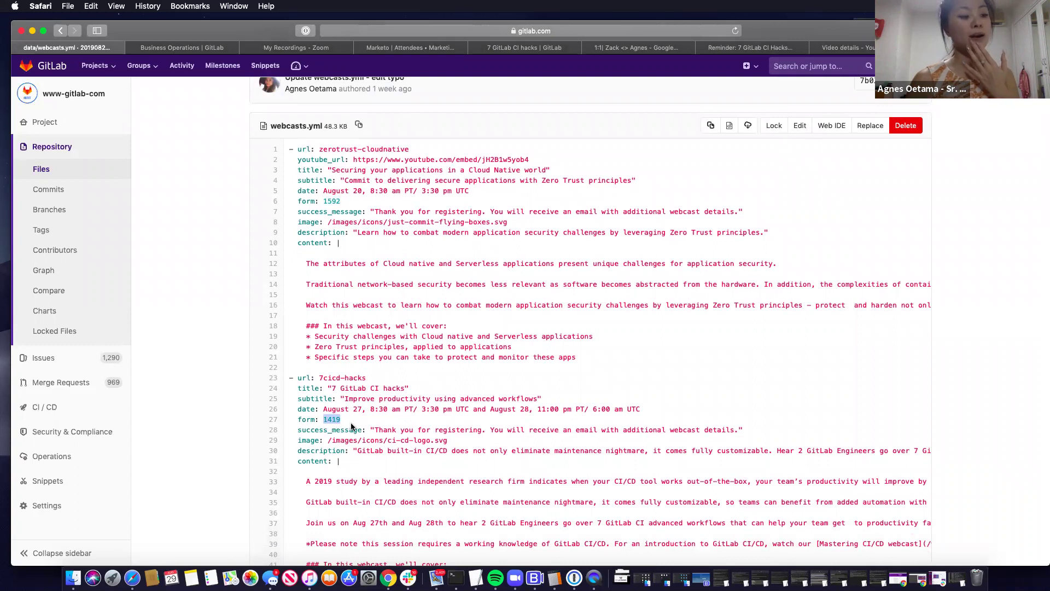
scroll(352, 424, "down", 15)
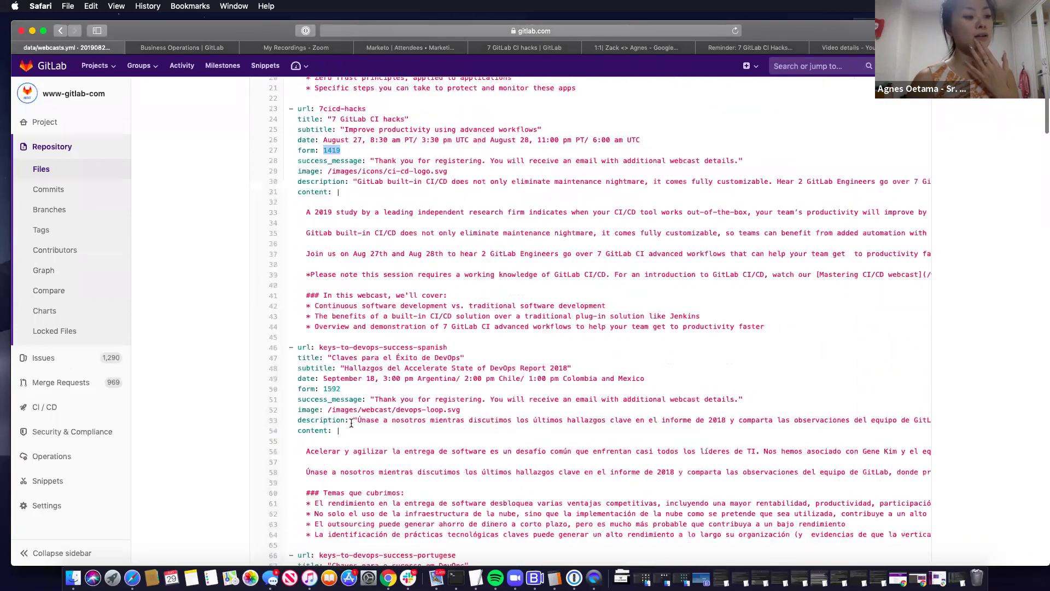
scroll(351, 424, "down", 2)
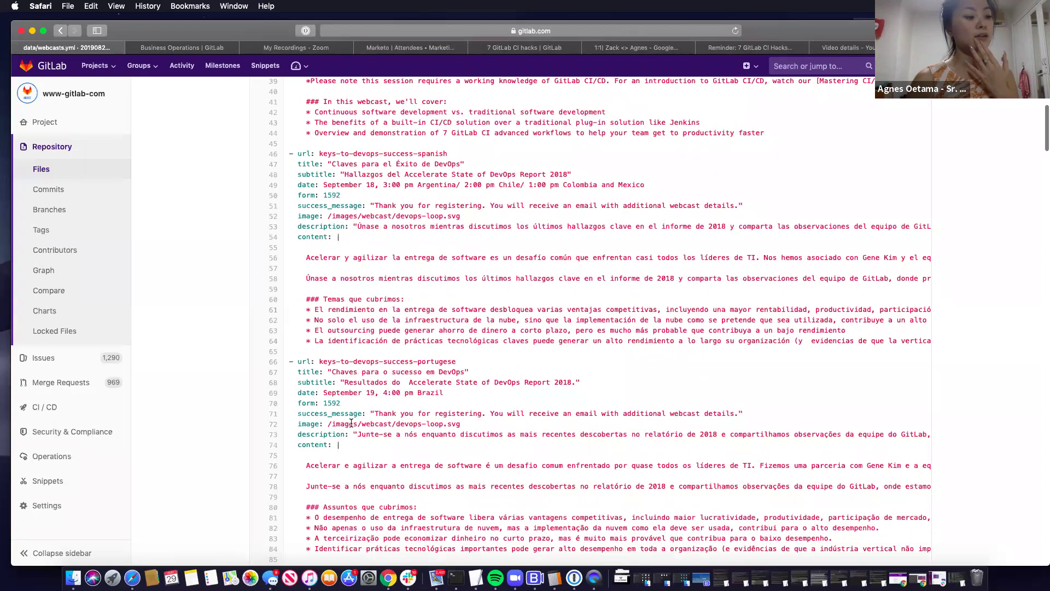
scroll(351, 423, "down", 12)
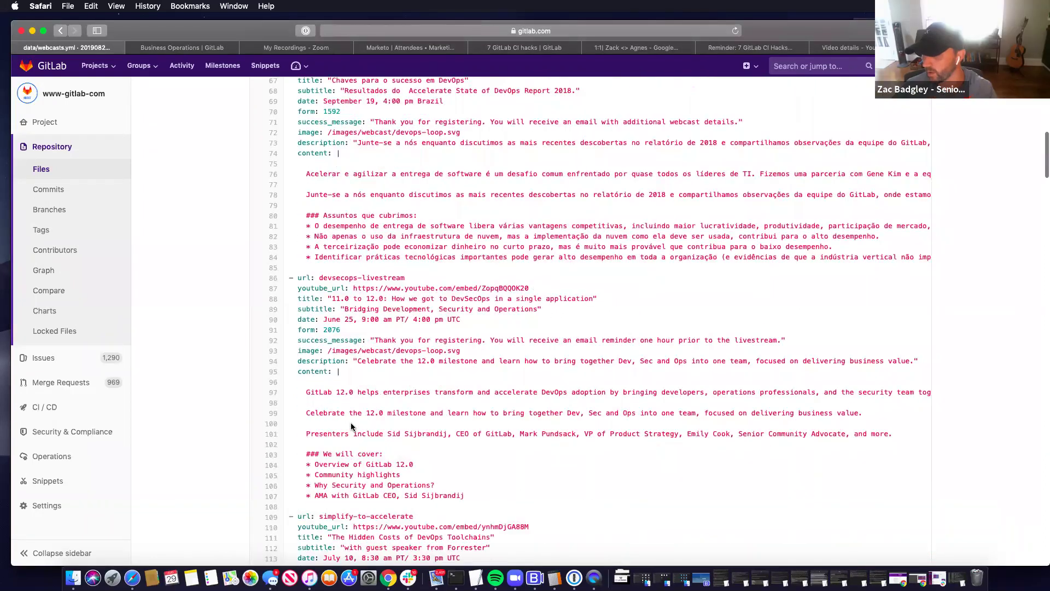
scroll(352, 426, "down", 12)
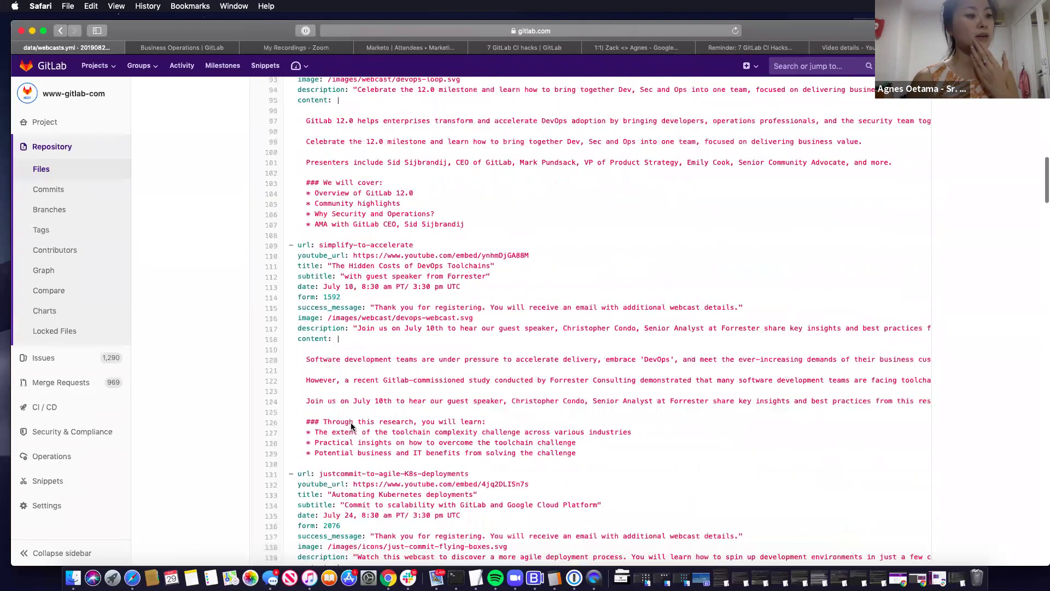
Switch to Marketo and open the Design Studio
left_click(431, 48)
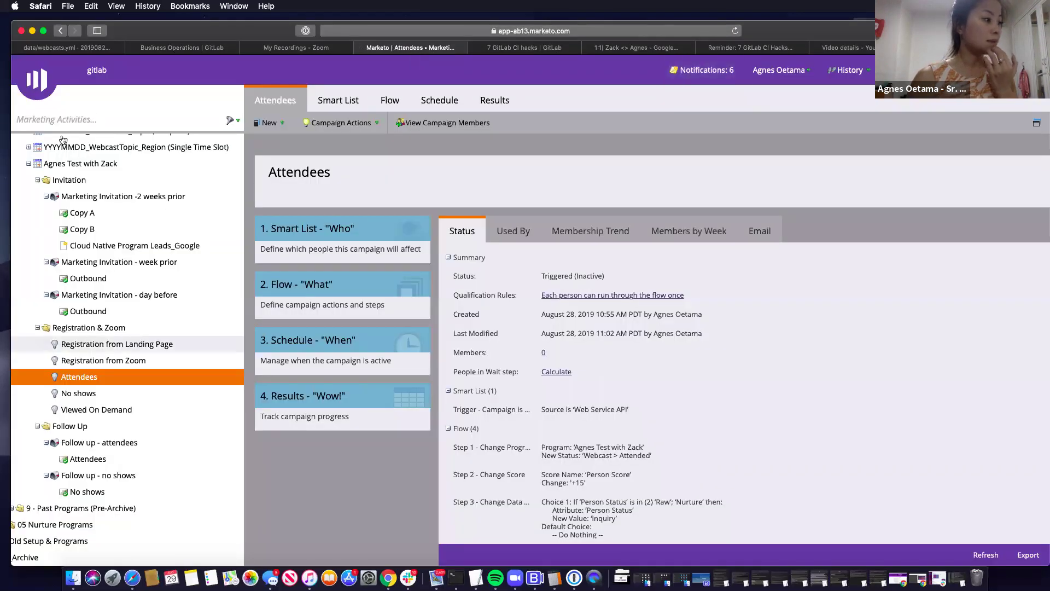
left_click(43, 86)
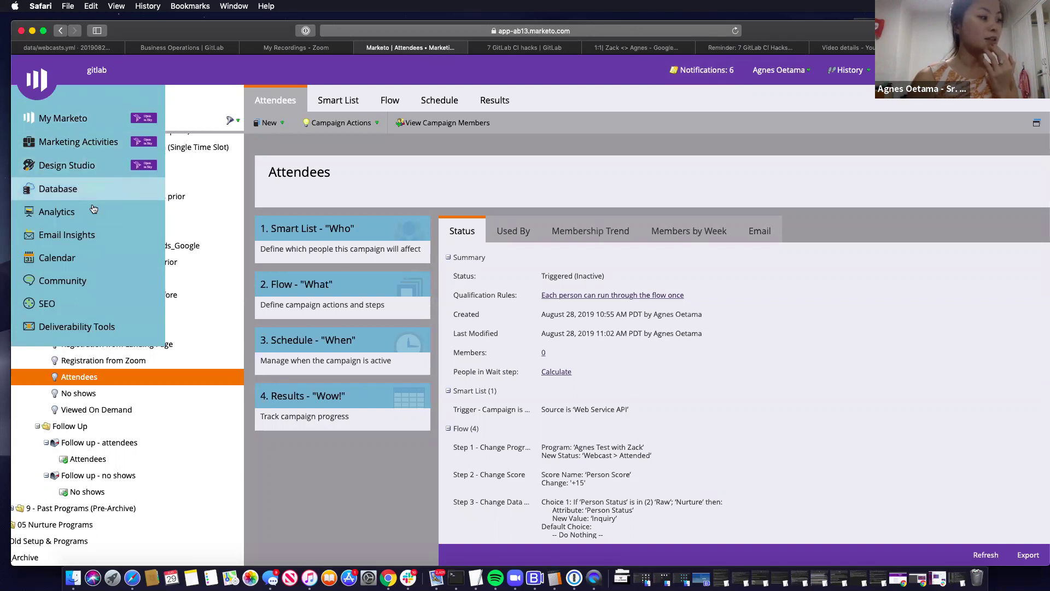
left_click(75, 167)
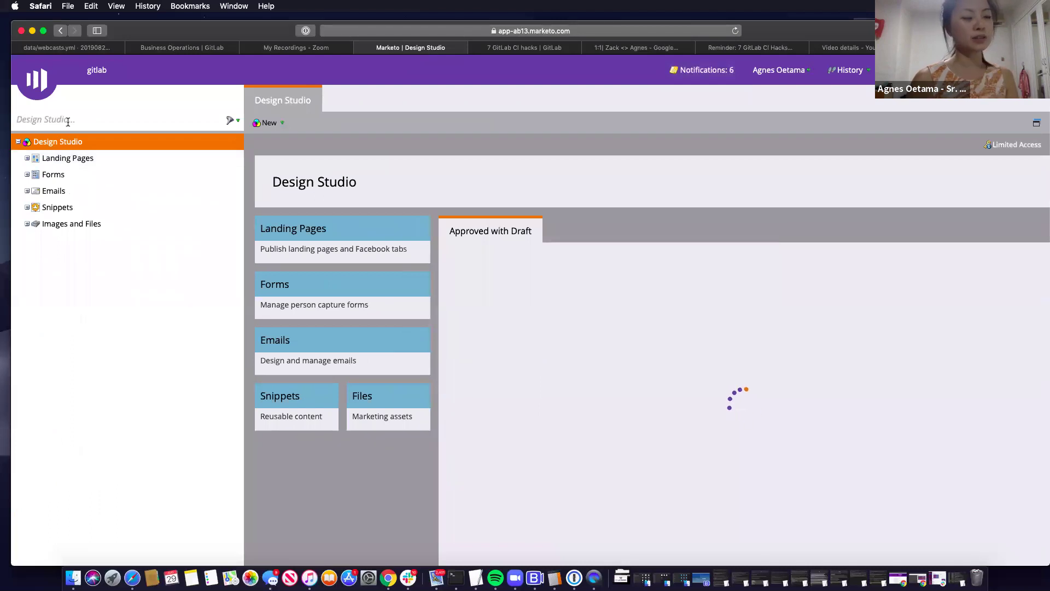
Filter the Design Studio tree by "on" and open the global form FORM 2076: On-demand Webcast
type("on")
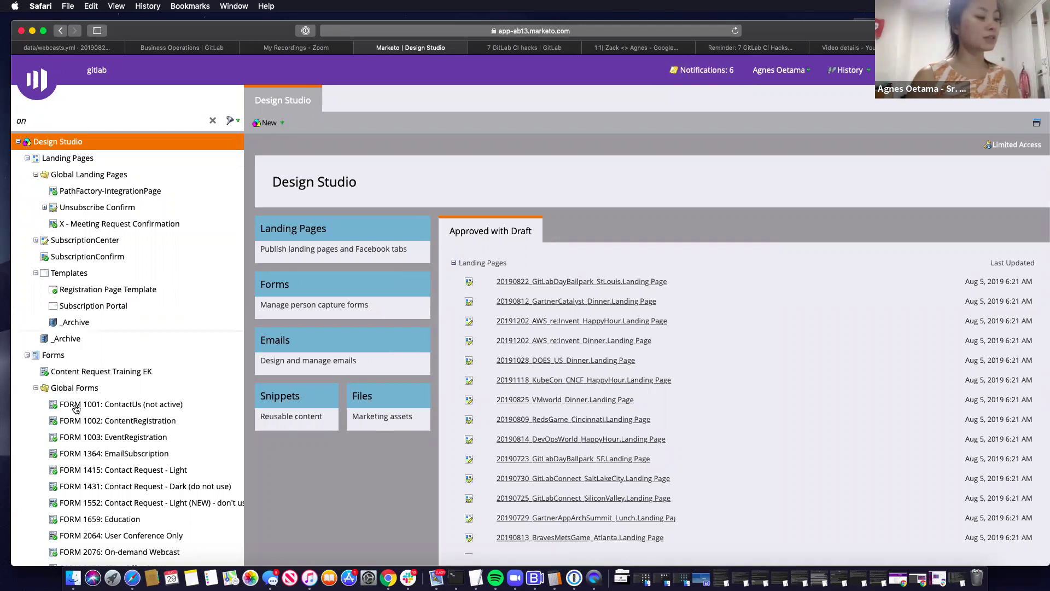
scroll(112, 515, "down", 5)
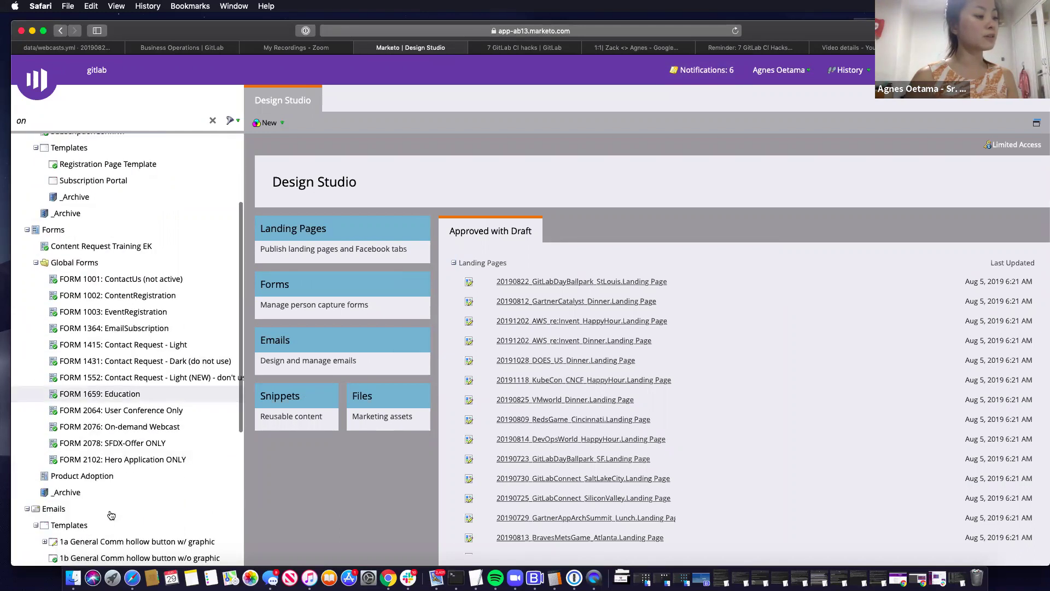
left_click(117, 427)
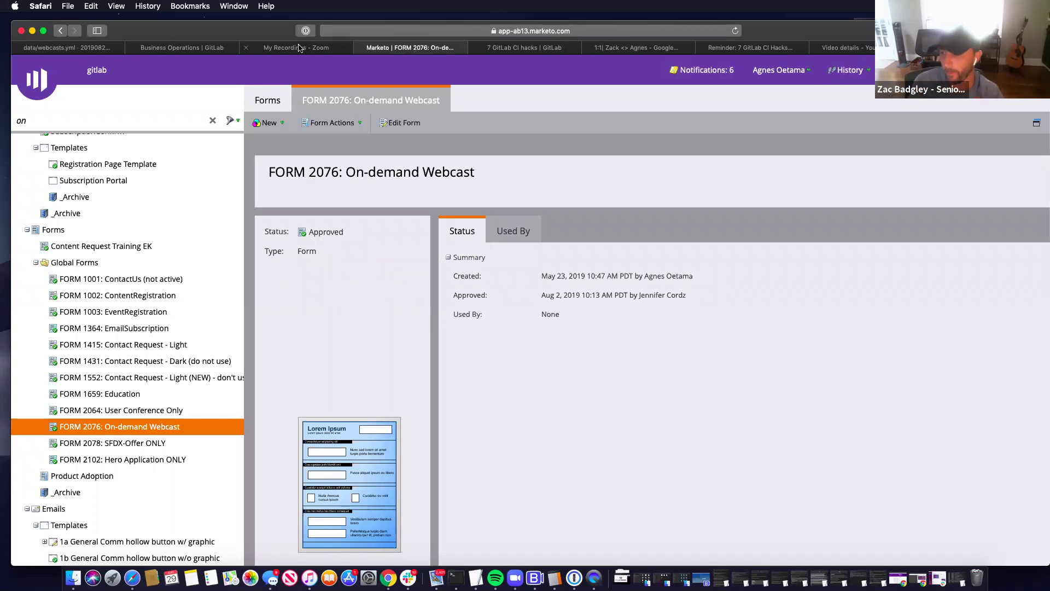
Go to Marketing Activities and open the Viewed On Demand campaign in the test webcast program's Registration & Zoom folder
mouse_move(70, 130)
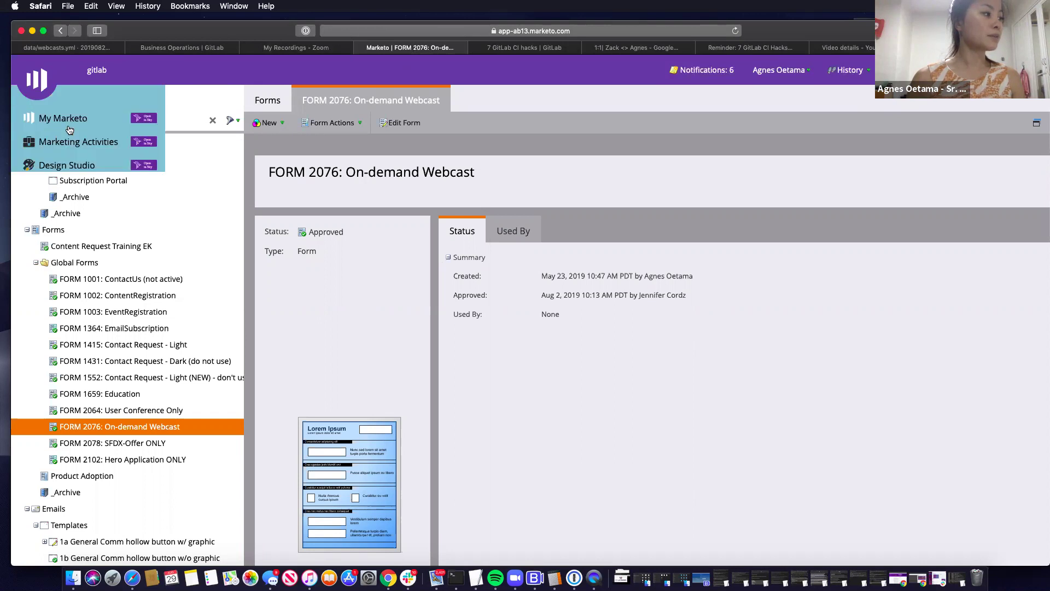
left_click(75, 142)
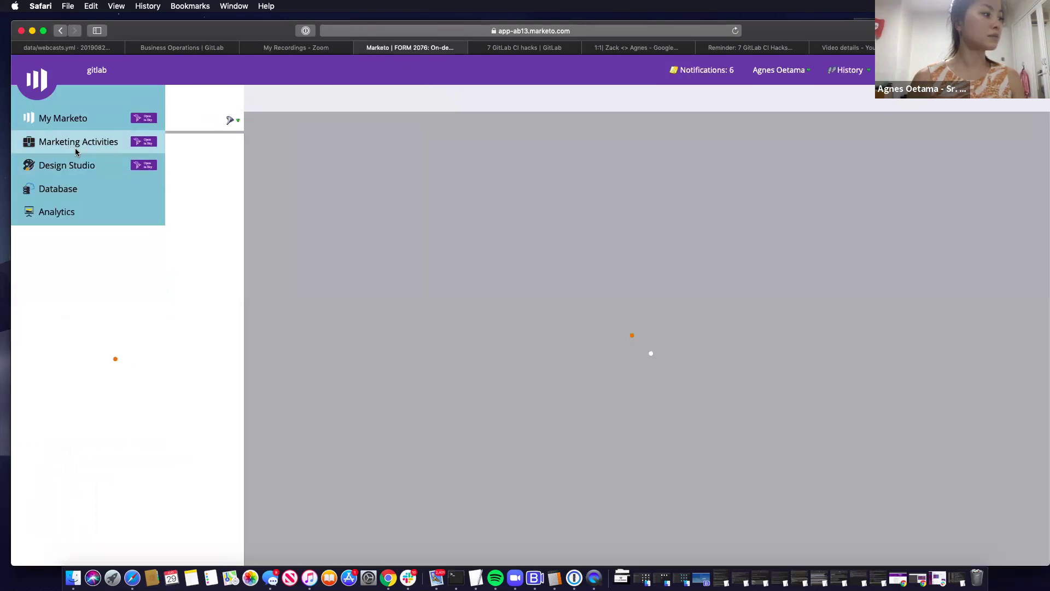
scroll(86, 380, "down", 12)
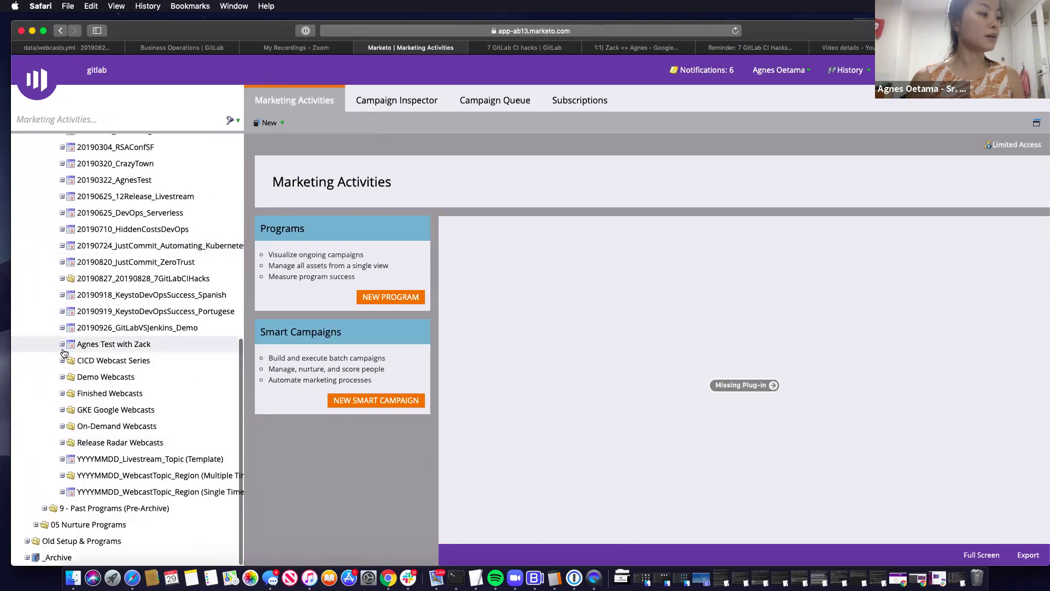
left_click(63, 344)
left_click(70, 389)
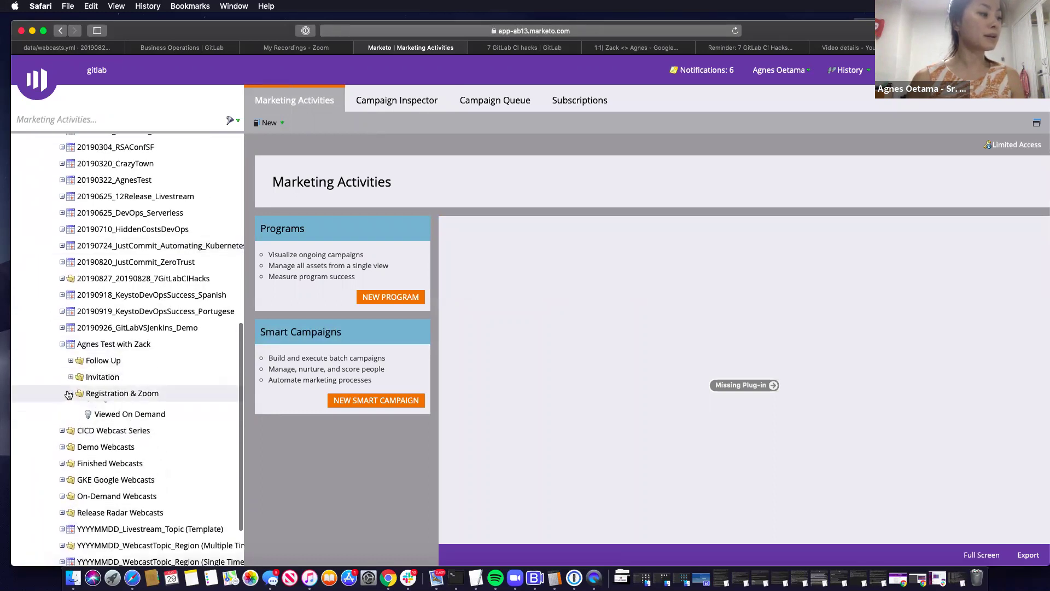
scroll(131, 410, "down", 2)
left_click(130, 406)
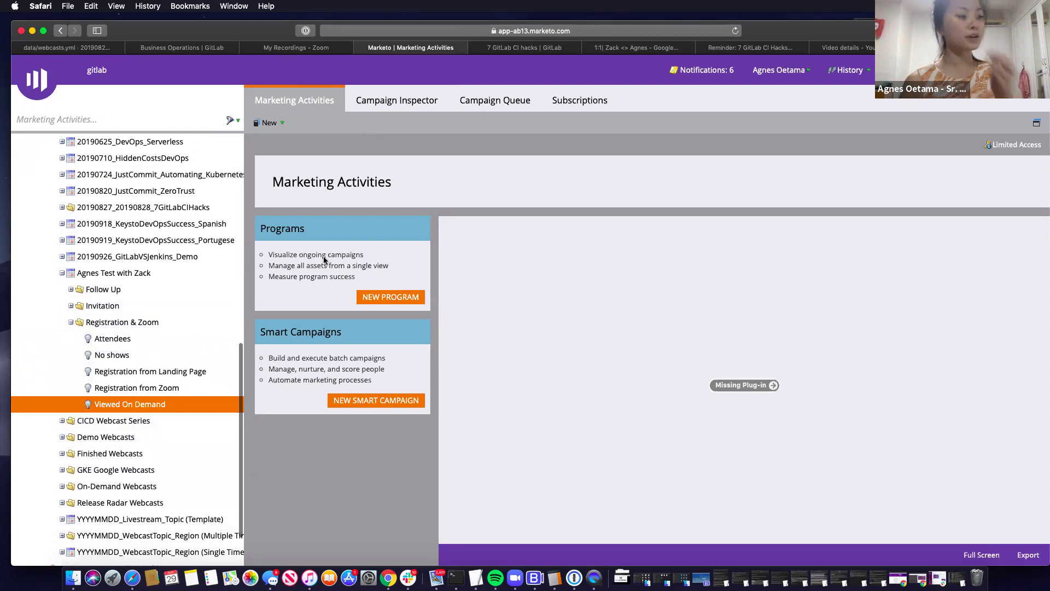
Check the Viewed On Demand campaign's Smart List trigger for its form name and select its web page URL
left_click(373, 100)
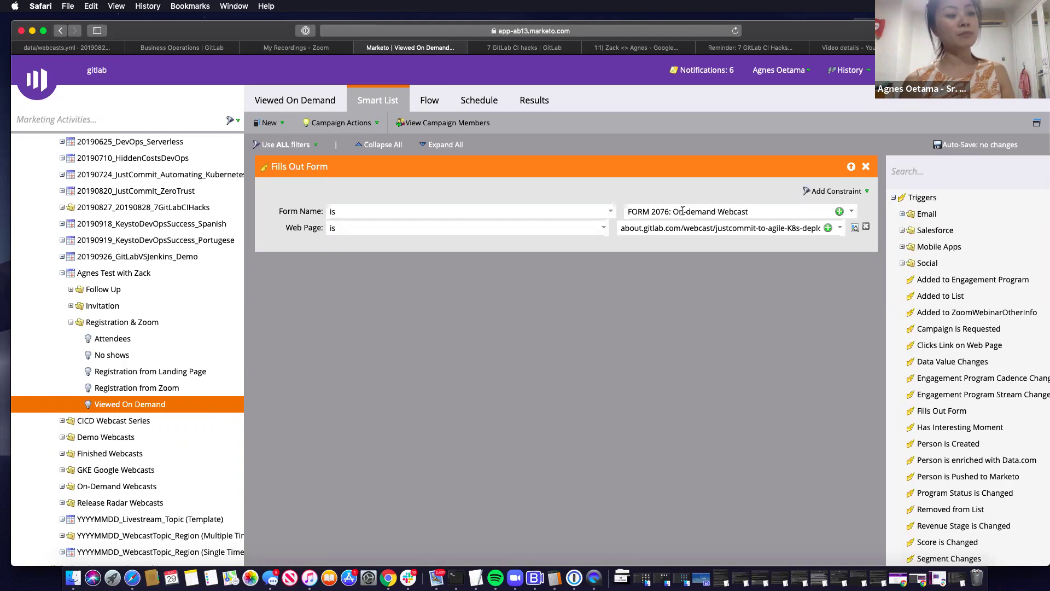
left_click(683, 229)
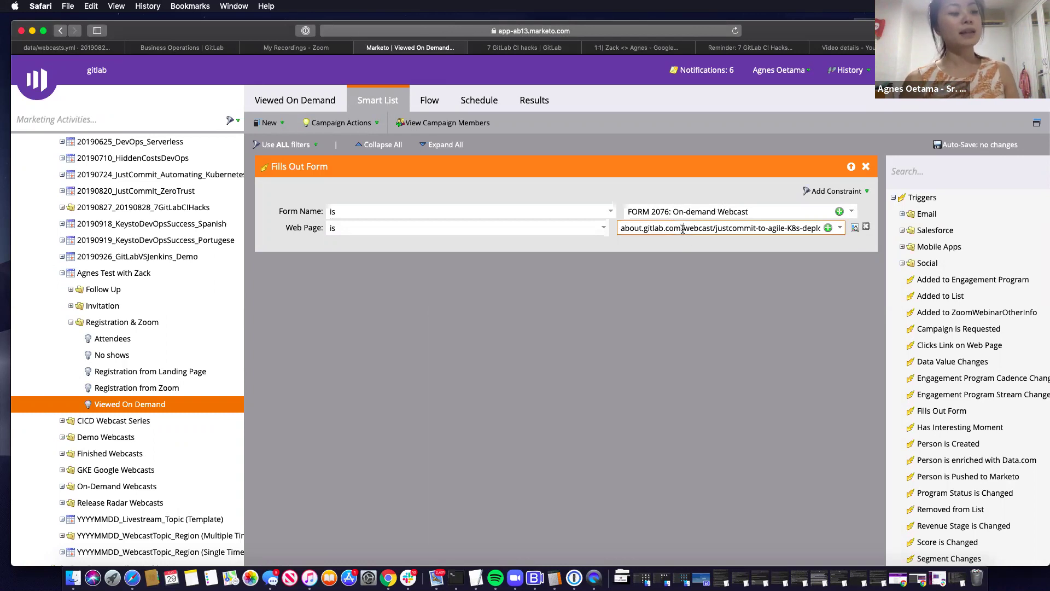
triple_click(682, 230)
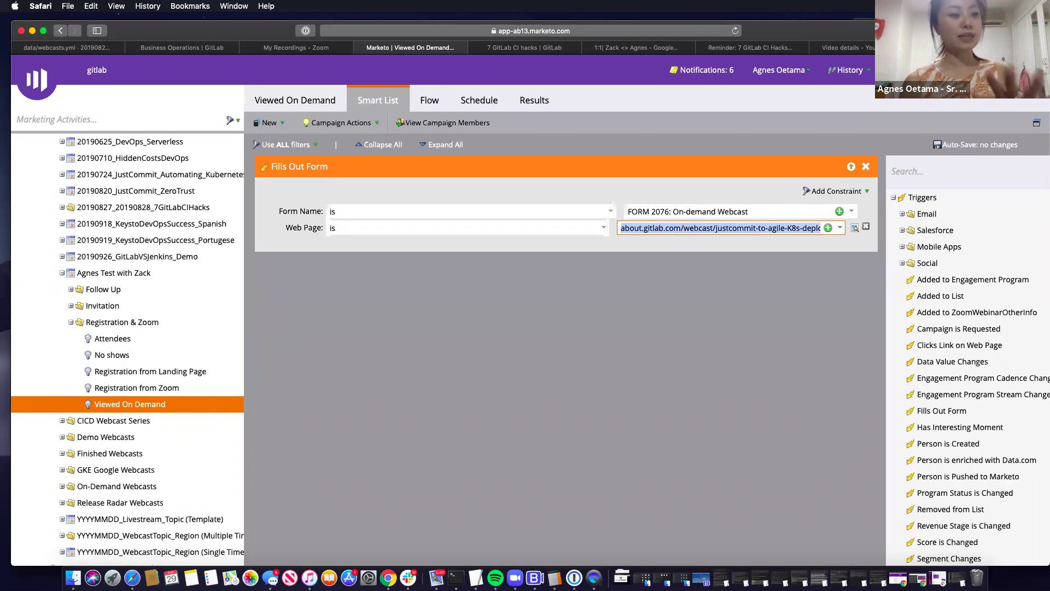
Examine the Viewed On Demand campaign's flow steps, from Change Program Status through the data value changes to Interesting Moment
left_click(430, 109)
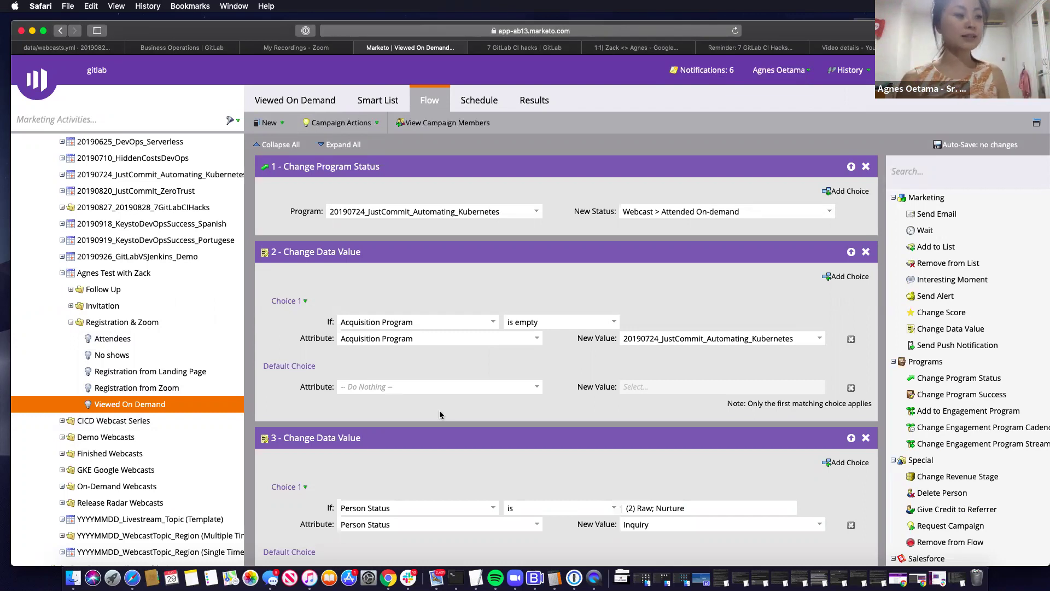
scroll(527, 262, "down", 2)
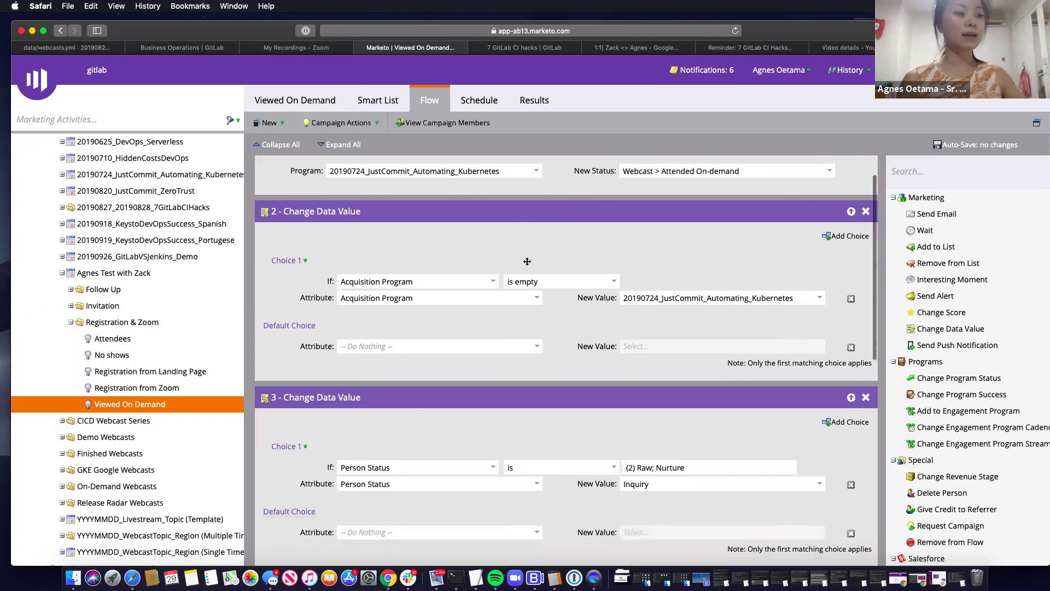
scroll(527, 262, "down", 2)
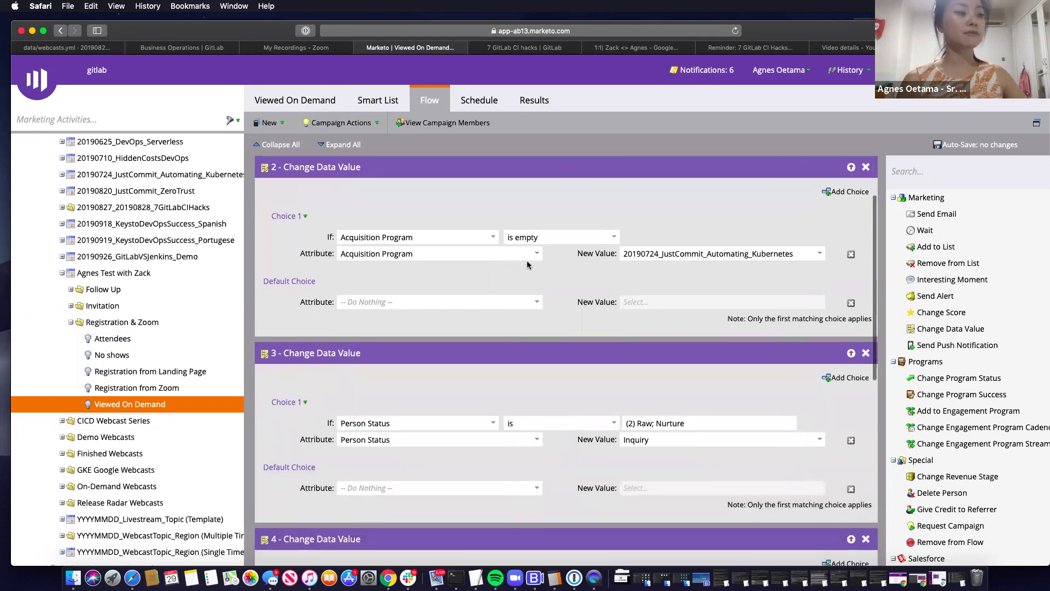
scroll(528, 265, "down", 1)
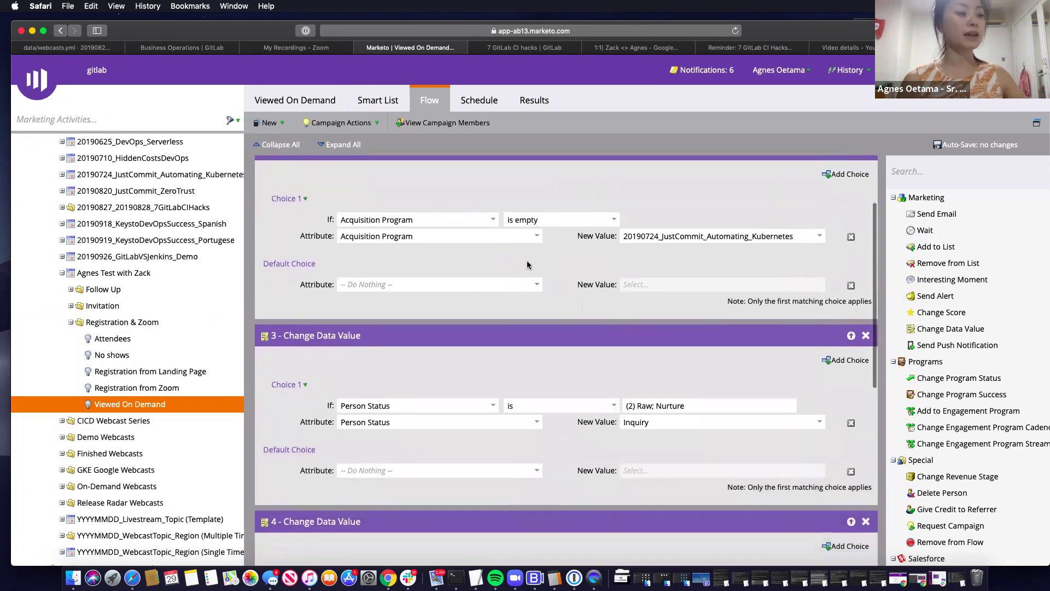
scroll(527, 264, "up", 1)
scroll(527, 262, "down", 7)
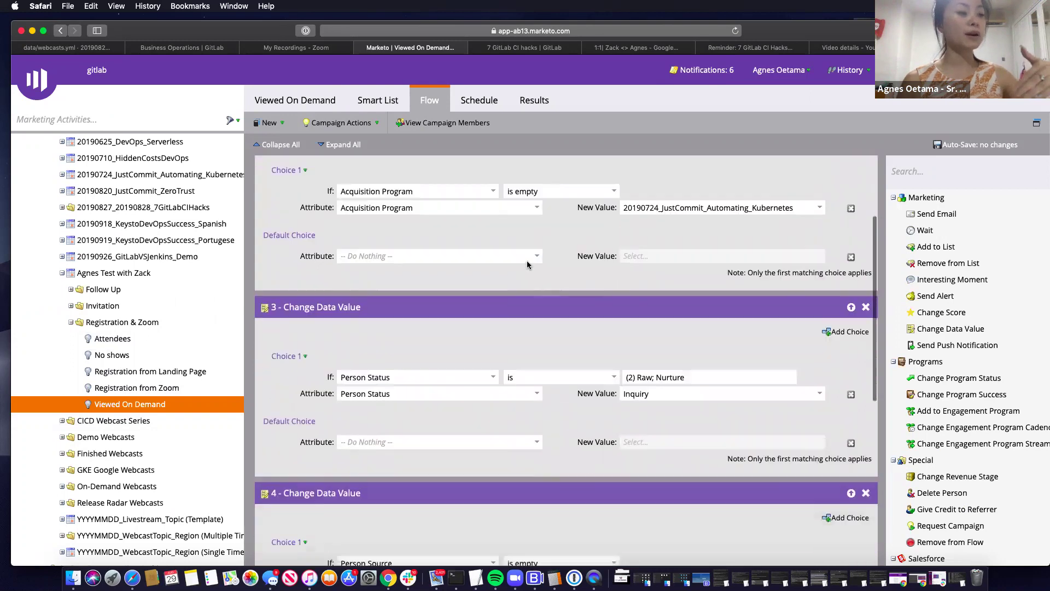
scroll(527, 262, "down", 5)
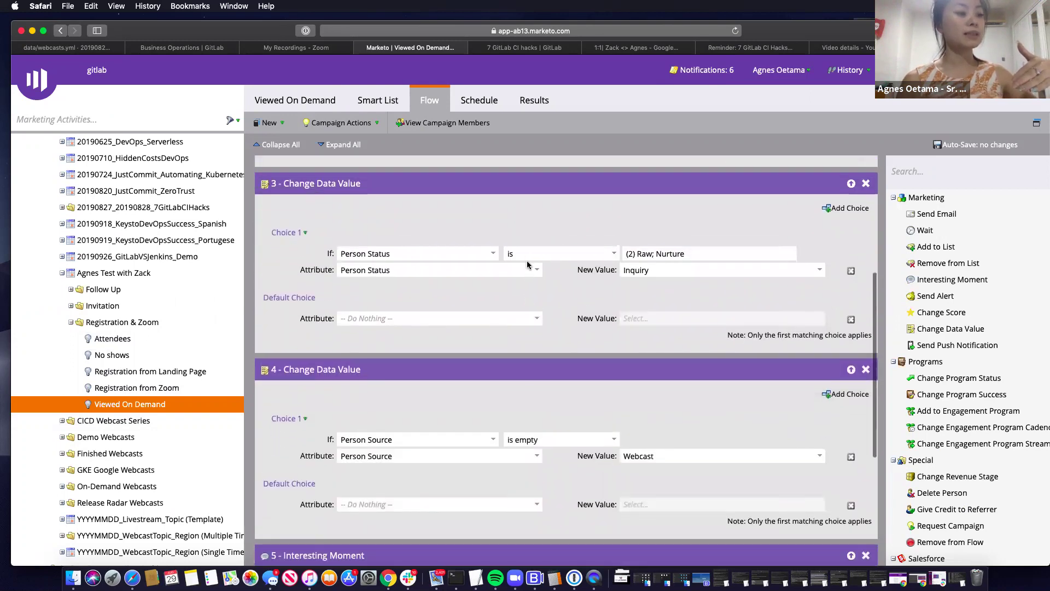
scroll(527, 263, "up", 2)
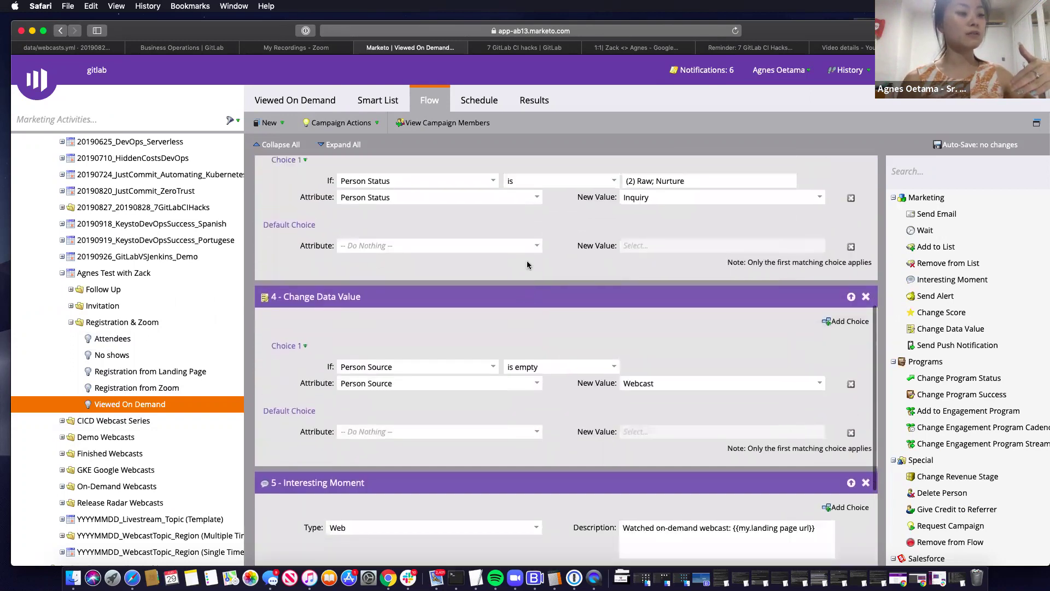
scroll(527, 261, "down", 4)
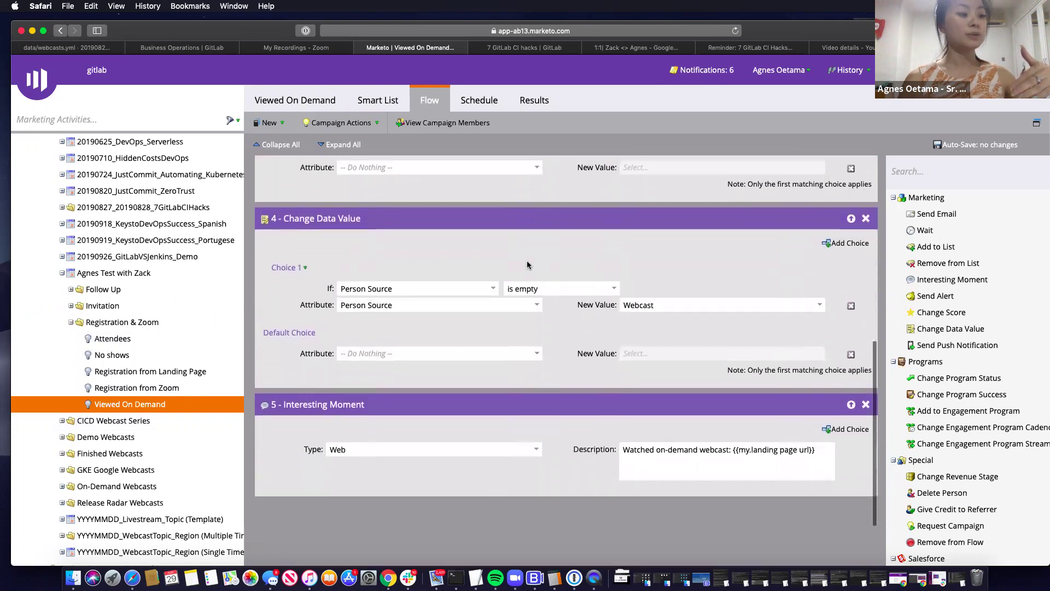
scroll(527, 260, "down", 2)
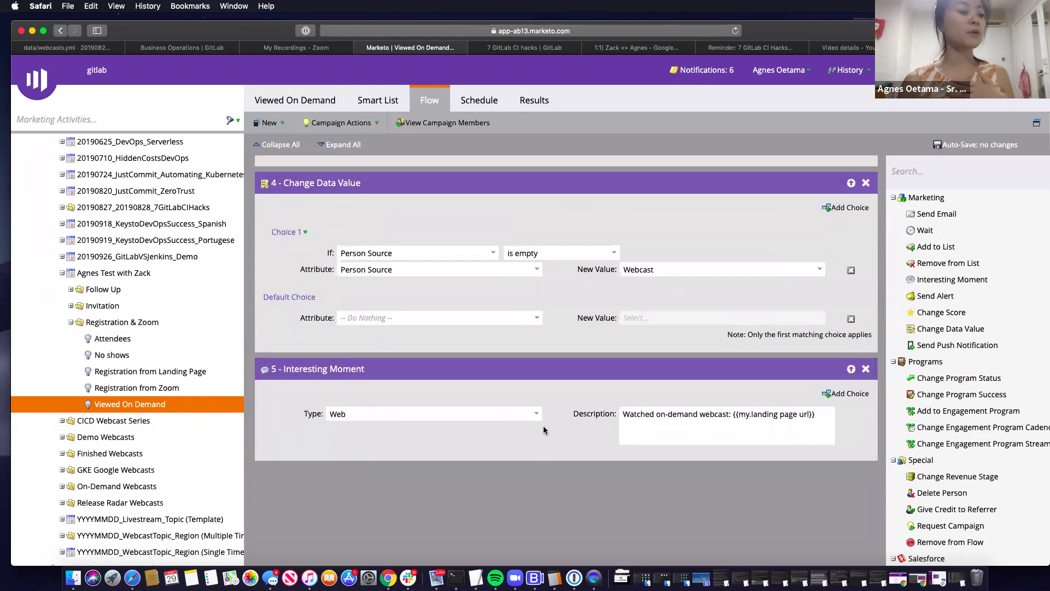
scroll(535, 377, "up", 1)
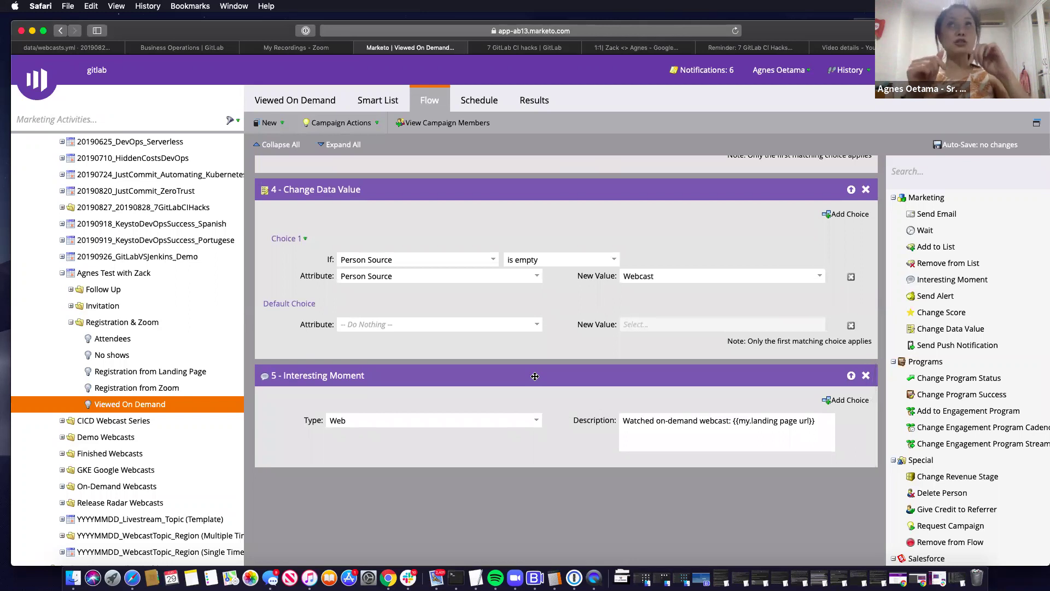